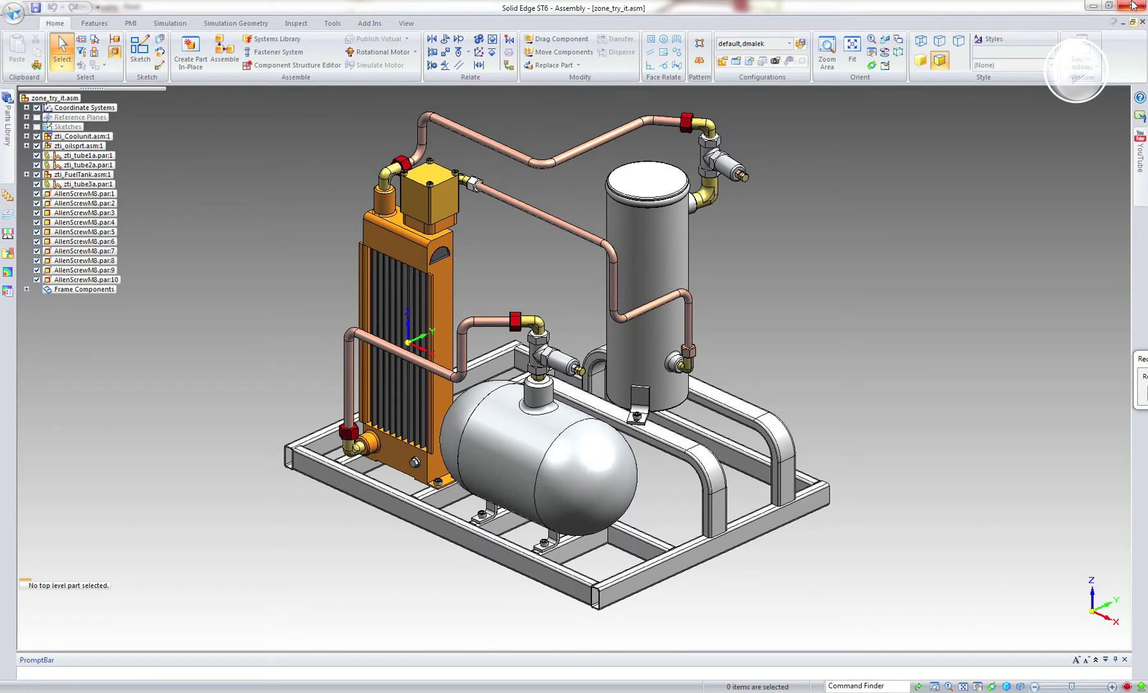
# Step: Switch from the Solid Edge assembly to the KeyShot 4.2 window with Flip 3D
pyautogui.press('super+Tab')
pyautogui.press('super+Tab')
pyautogui.press('super+Tab')
pyautogui.press('super+Tab')
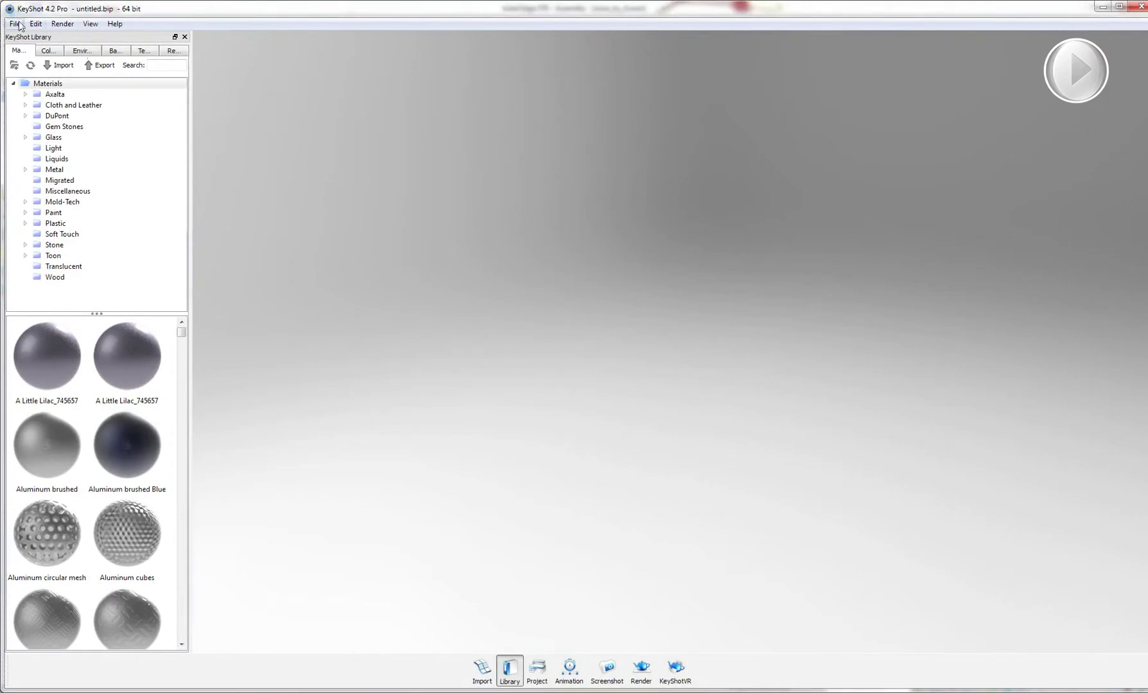
# Step: Start importing zone_try_it.asm into KeyShot after checking the supported format list
pyautogui.click(14, 24)
pyautogui.click(57, 114)
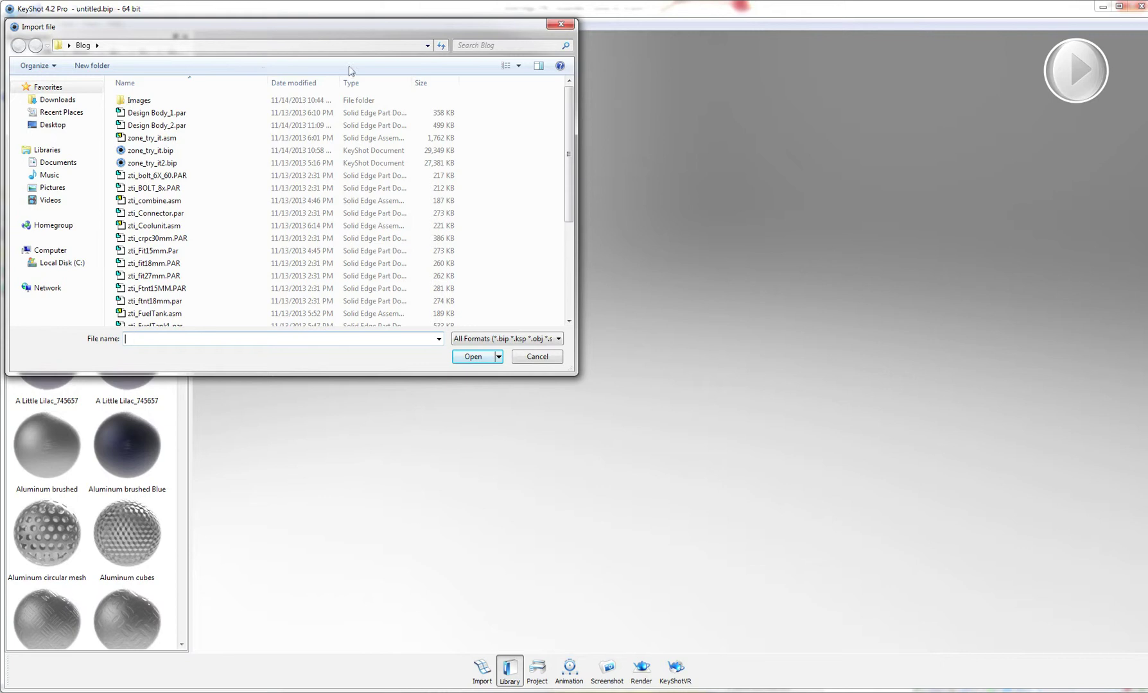
pyautogui.click(747, 411)
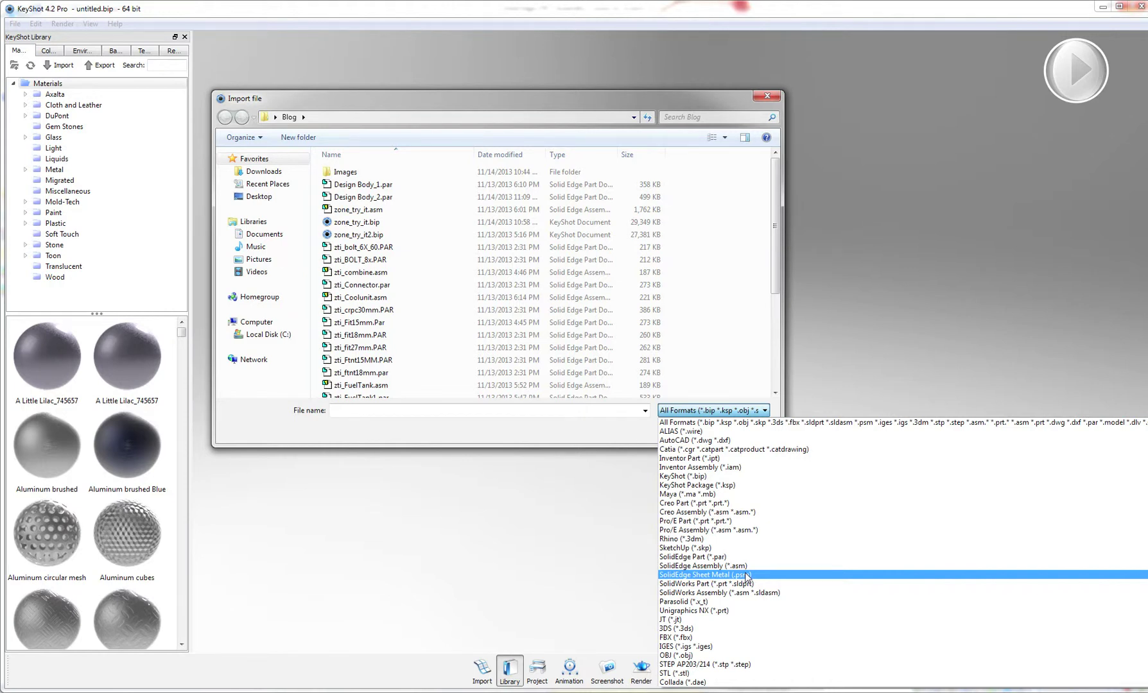
pyautogui.click(509, 436)
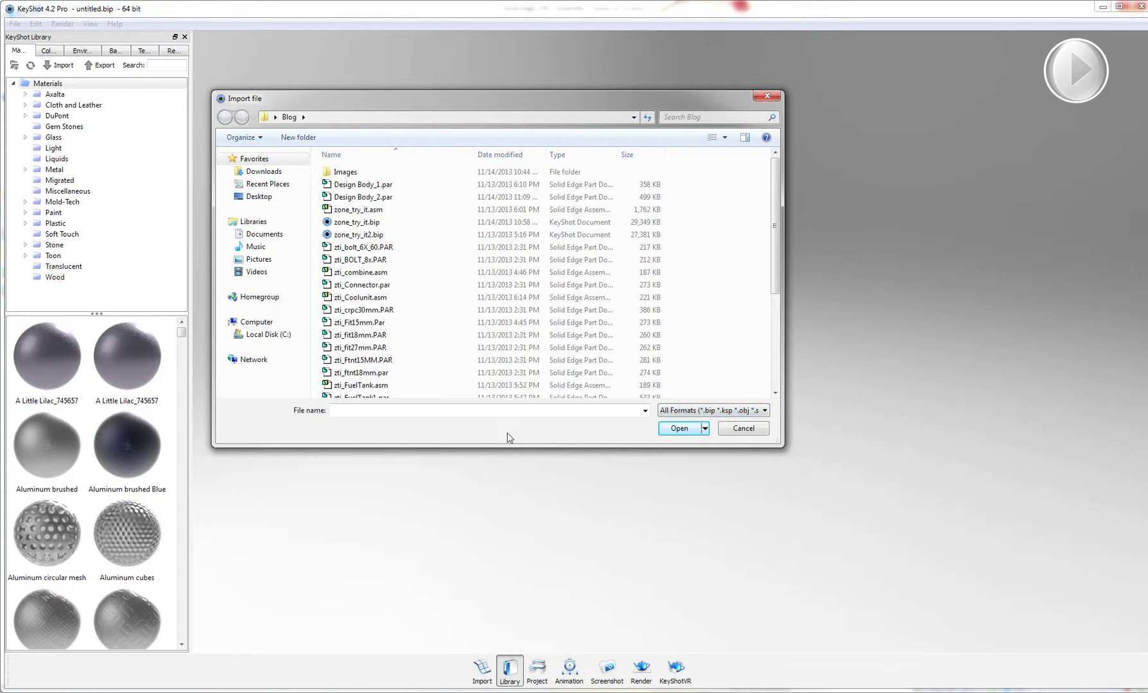
pyautogui.click(355, 210)
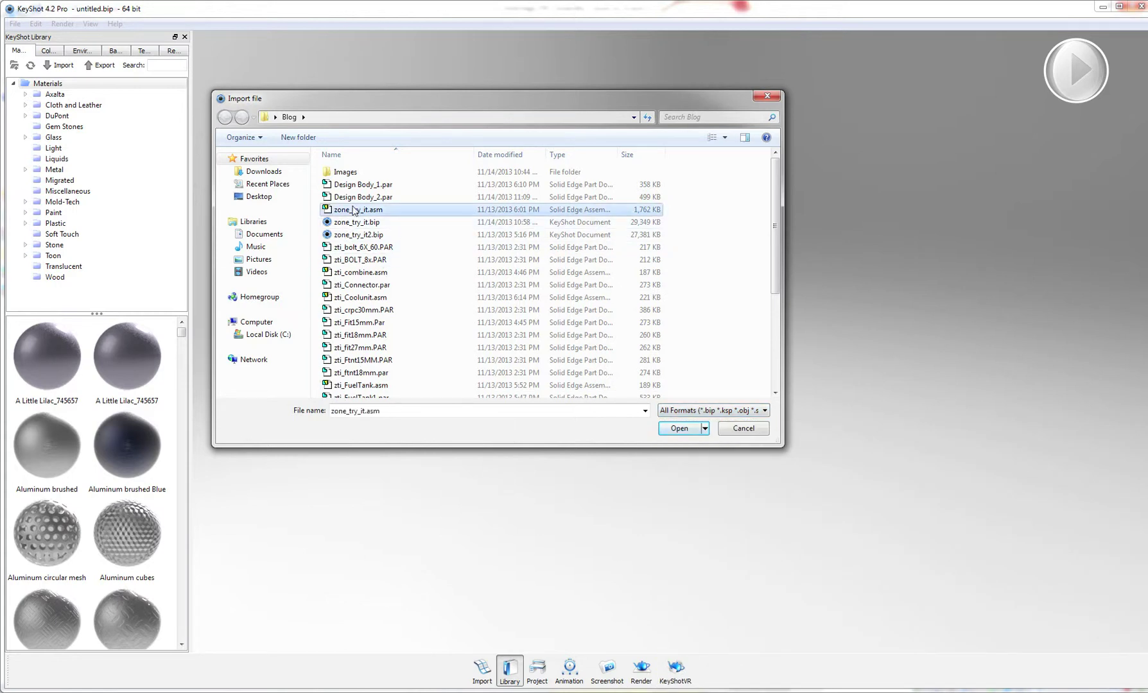
pyautogui.click(682, 431)
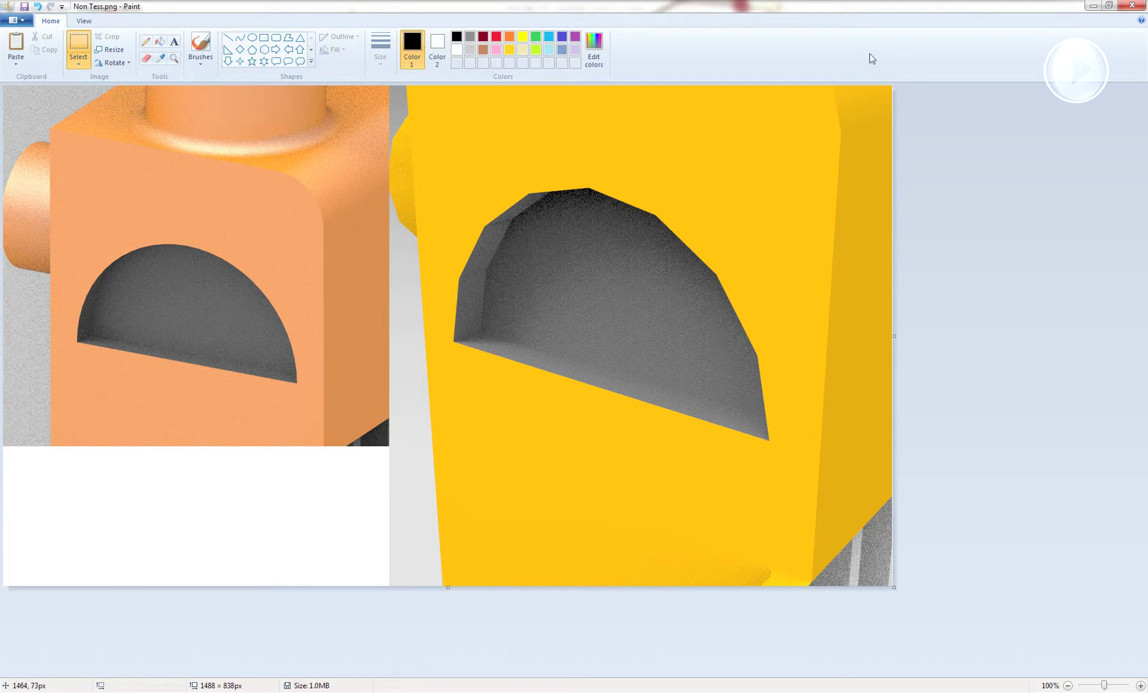
# Step: Close the Non Tess.png image in Paint after comparing the smooth and faceted renders
pyautogui.click(1131, 6)
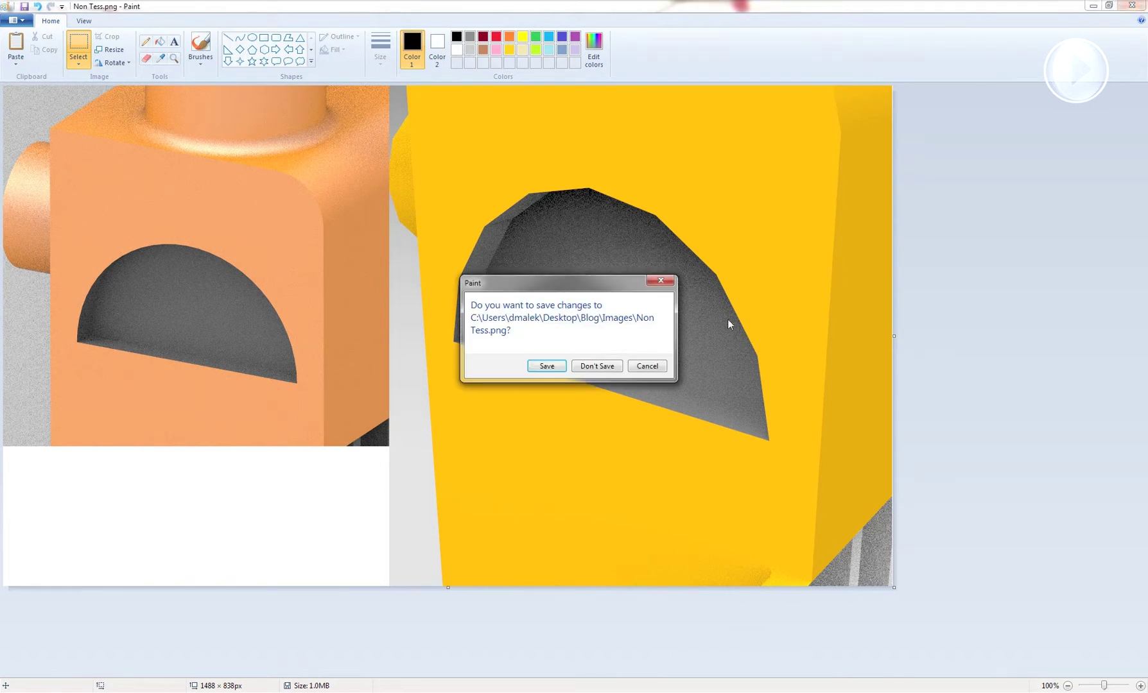
# Step: Close Paint without saving, cancel the import, discard the KeyShot scene, and show Solid Edge's Add Ins
pyautogui.click(598, 368)
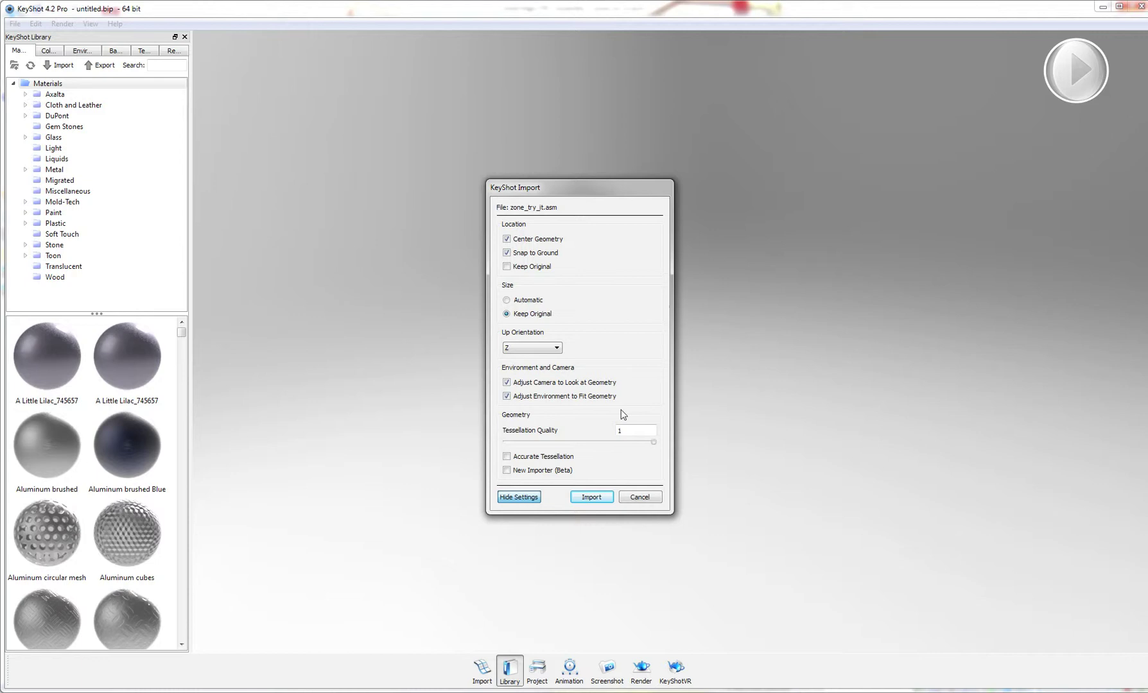
pyautogui.click(640, 498)
pyautogui.click(1139, 8)
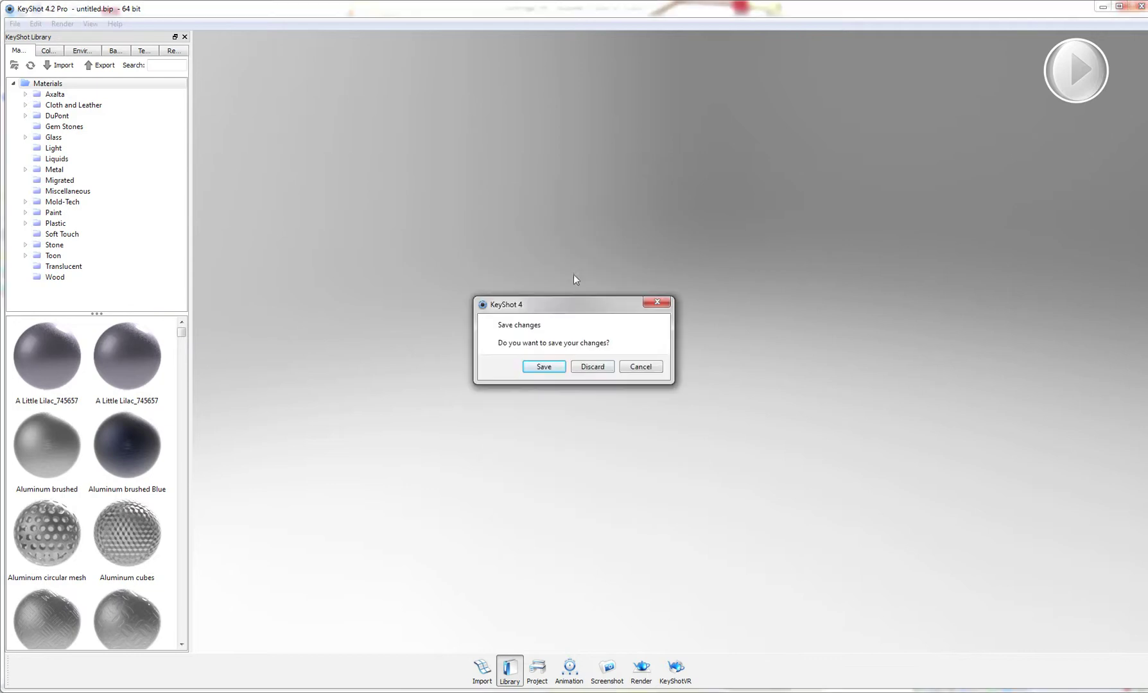
pyautogui.click(592, 366)
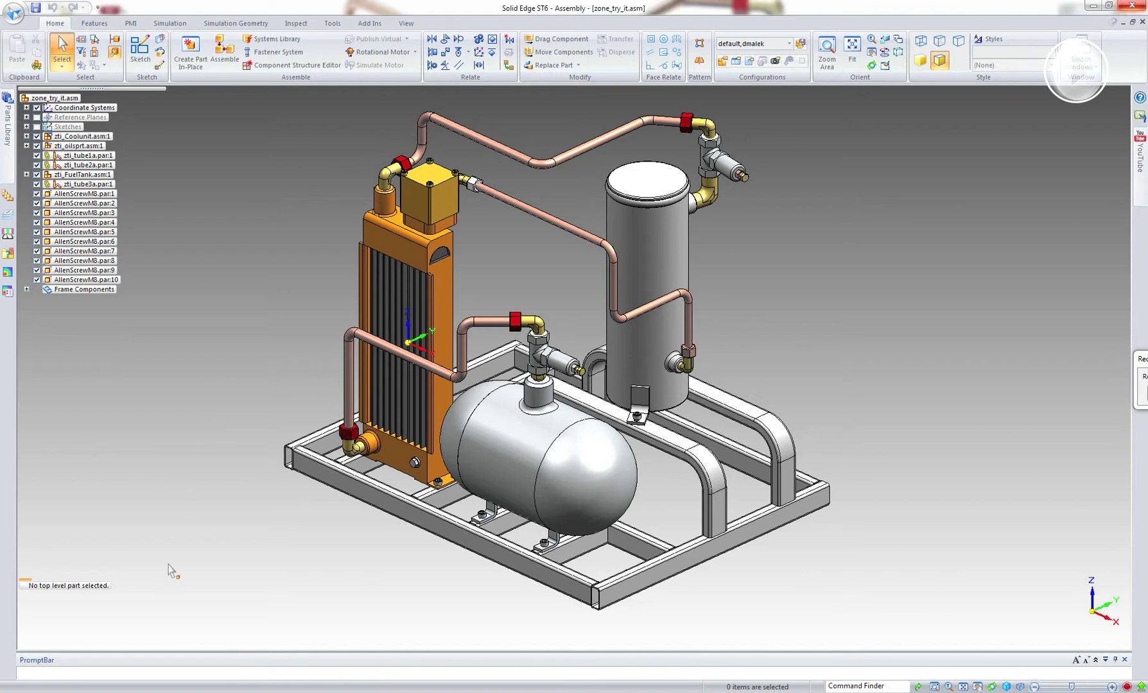
pyautogui.click(369, 23)
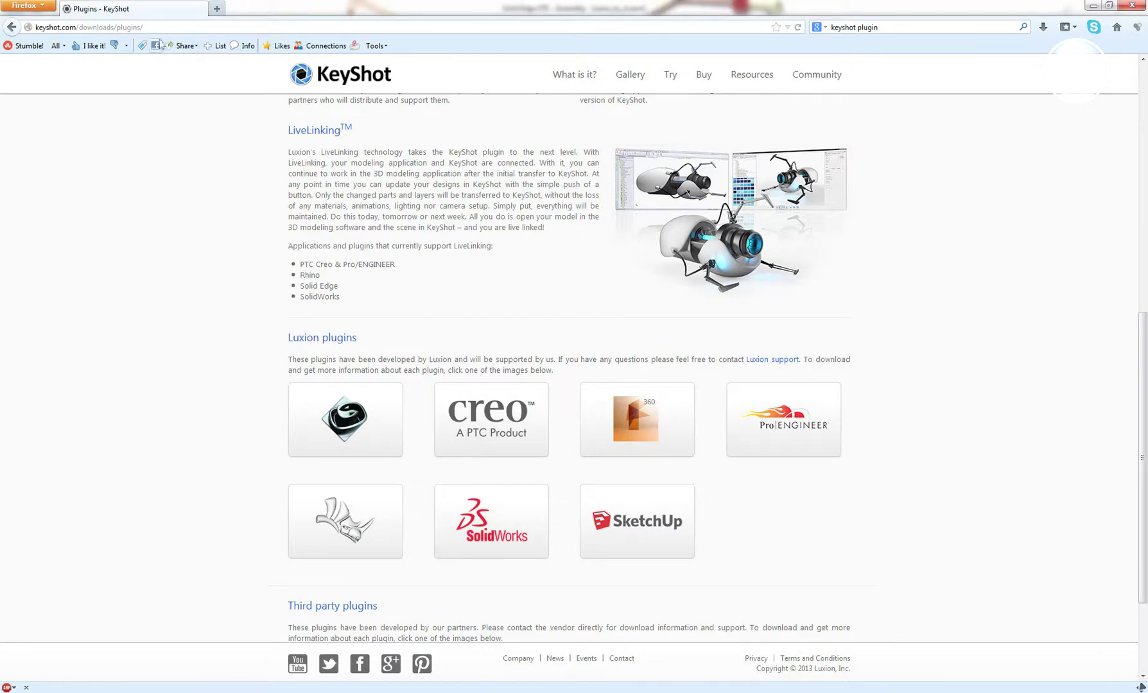
# Step: Review the LiveLinking and Luxion plugin sections of the KeyShot plugins page, then minimize Firefox
pyautogui.moveTo(144, 27); pyautogui.dragTo(27, 23)
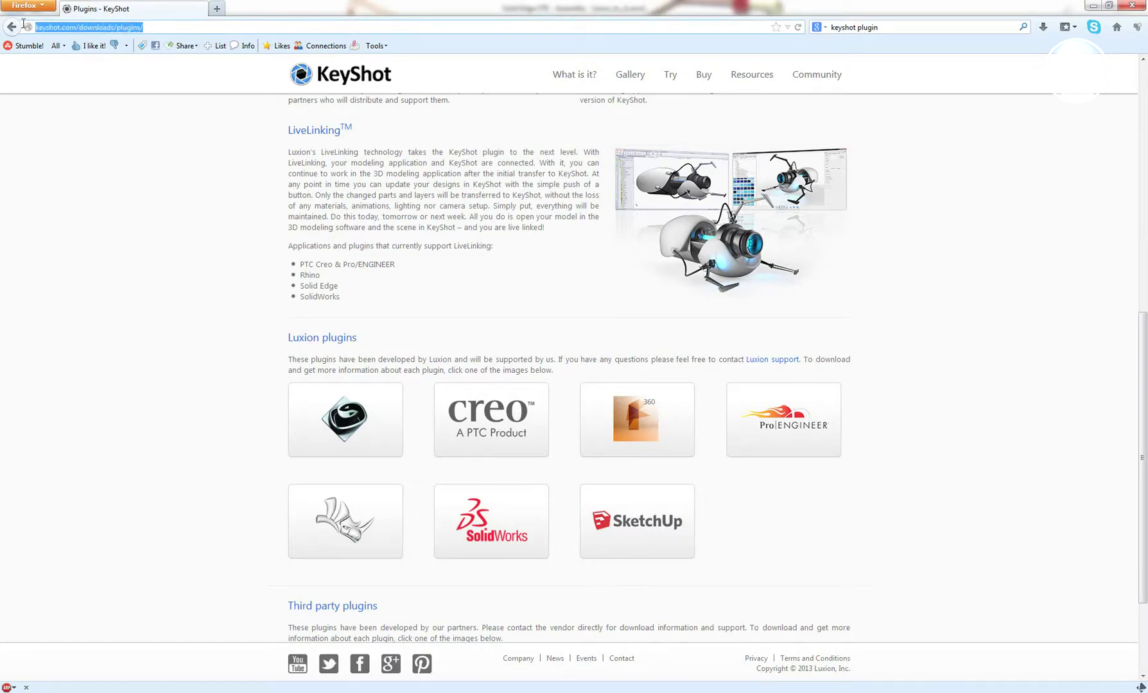
pyautogui.click(180, 277)
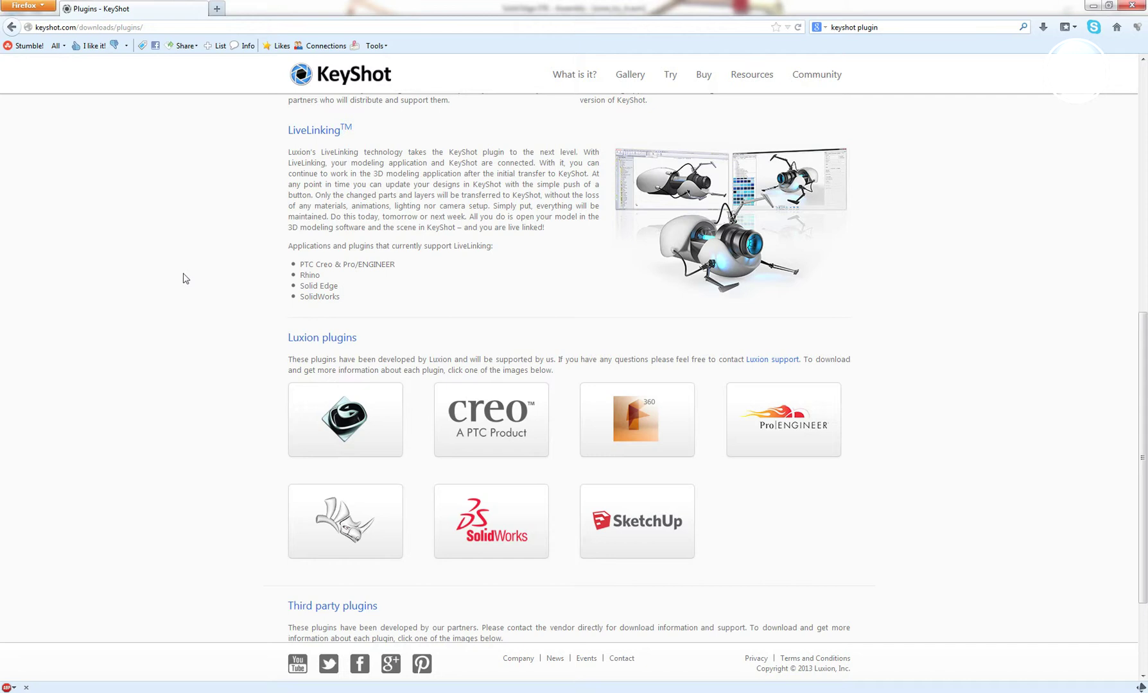
pyautogui.scroll(-3, 183, 279)
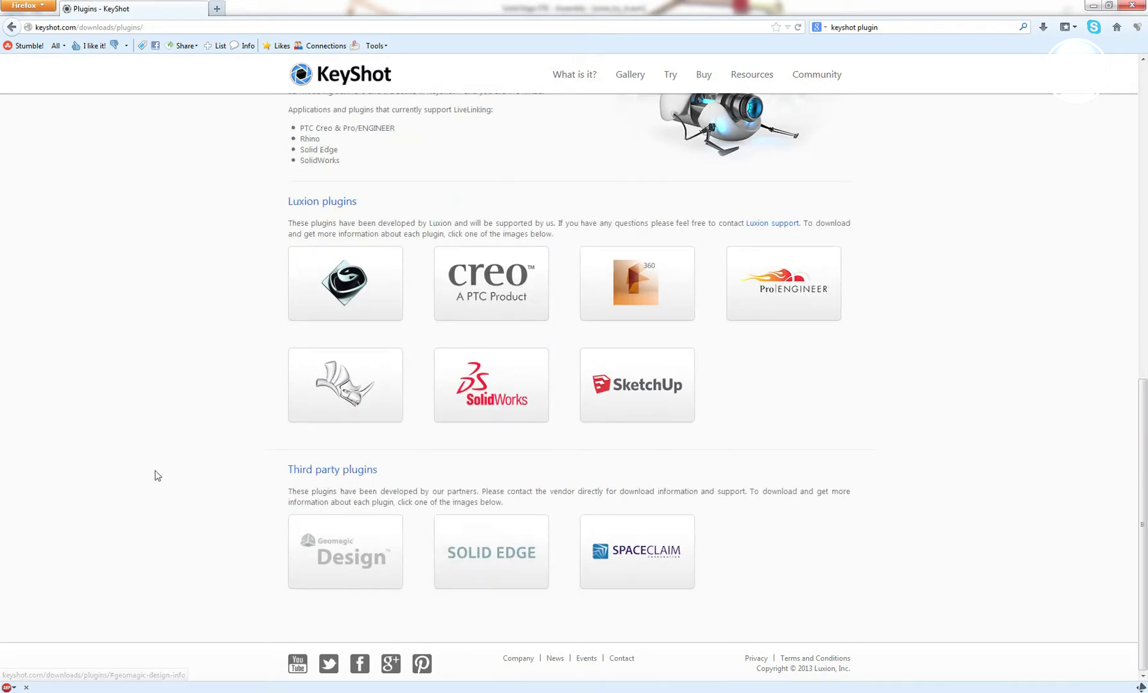
pyautogui.scroll(3, 154, 475)
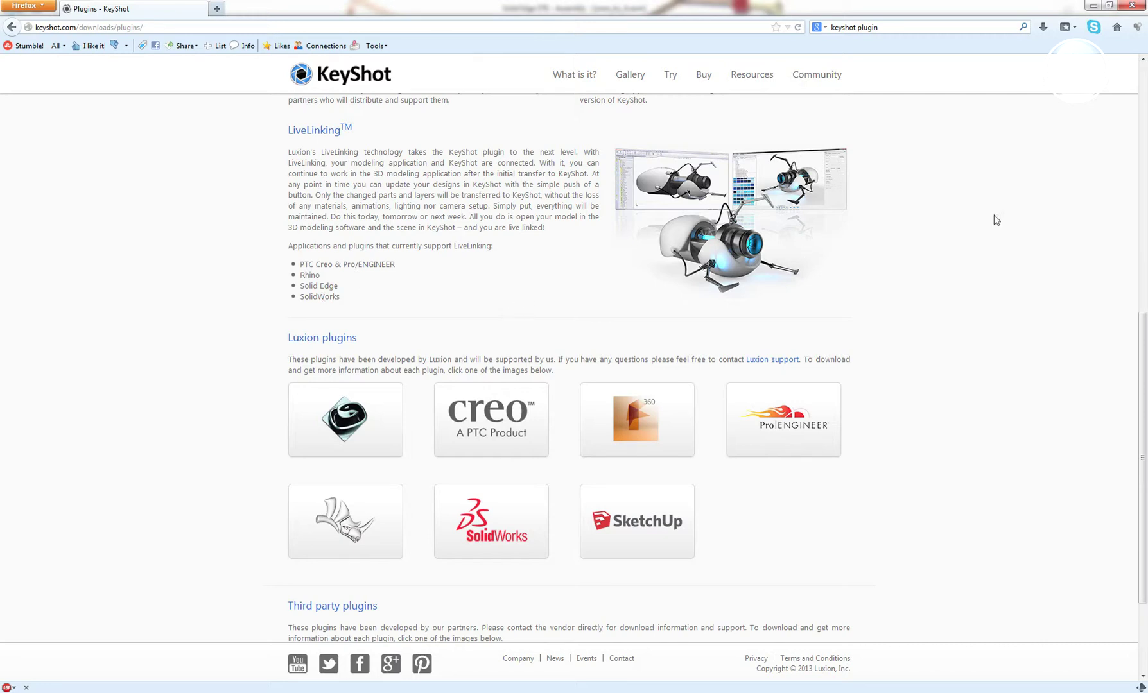
pyautogui.click(1092, 5)
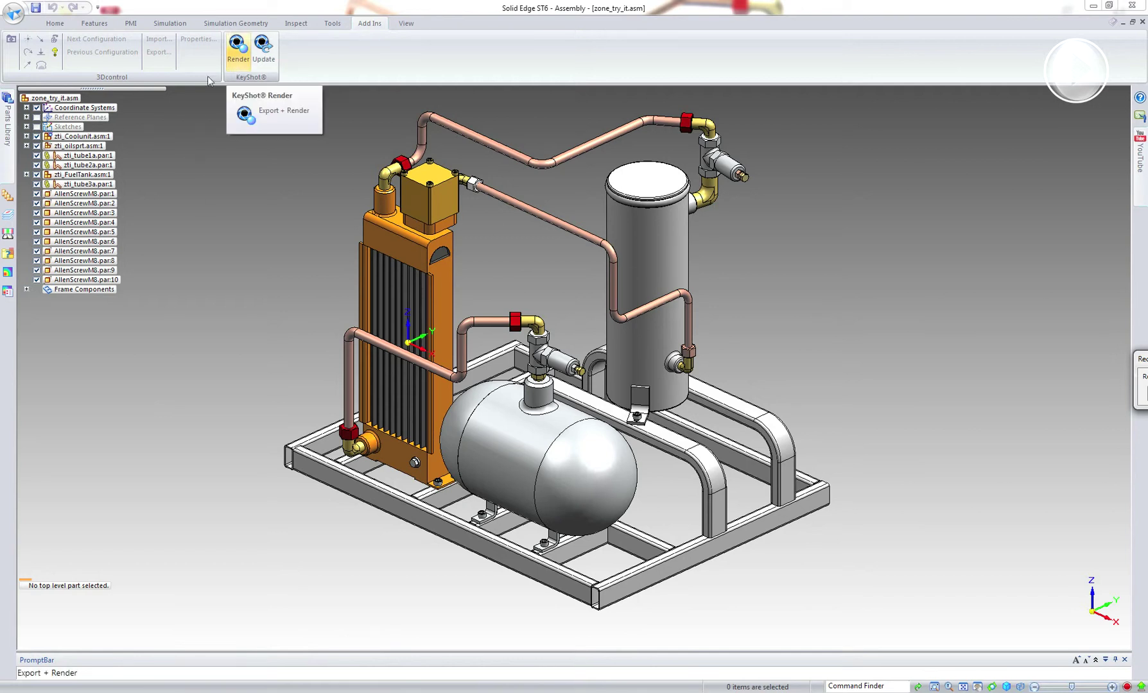
pyautogui.click(13, 12)
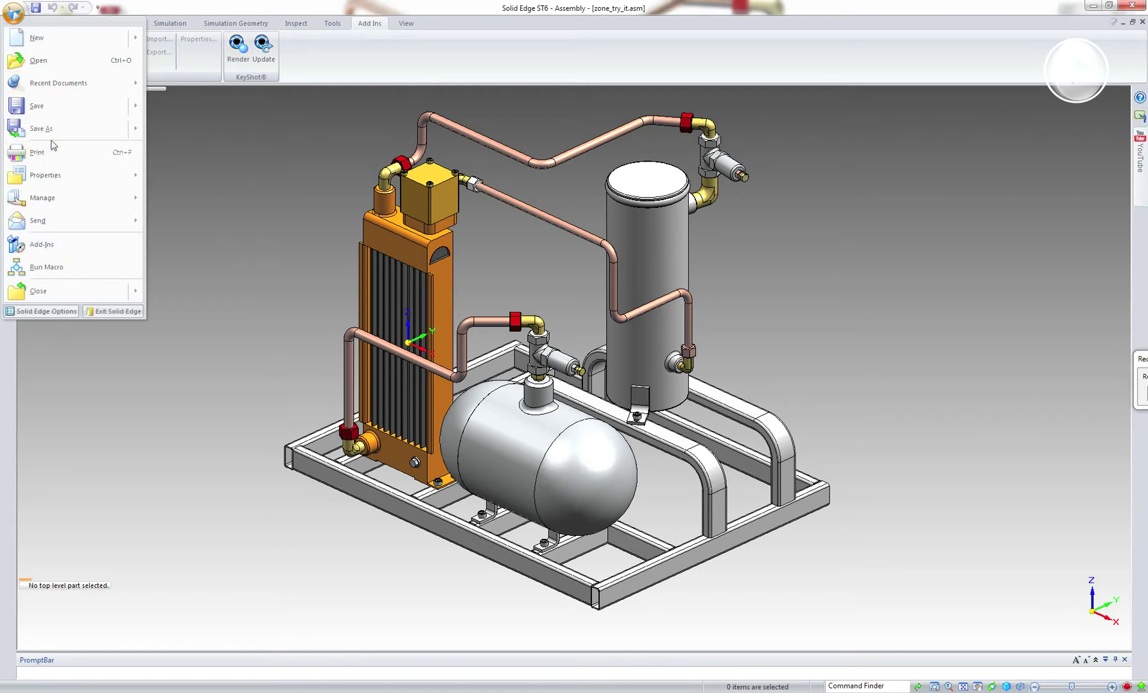
pyautogui.click(51, 131)
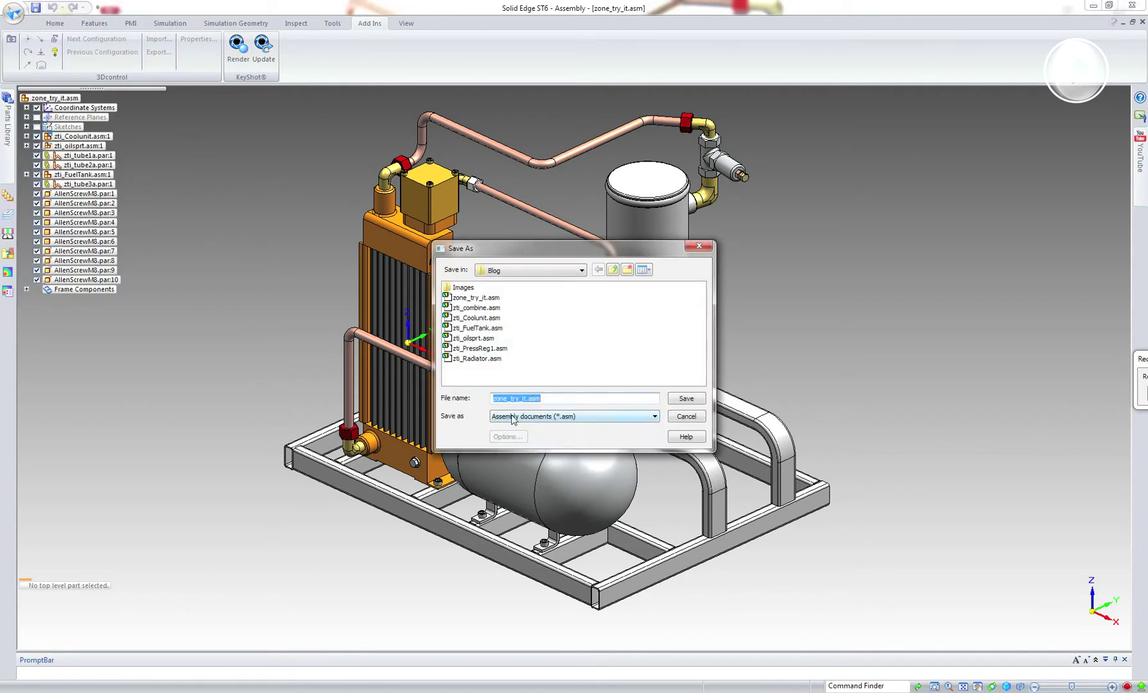
pyautogui.click(513, 416)
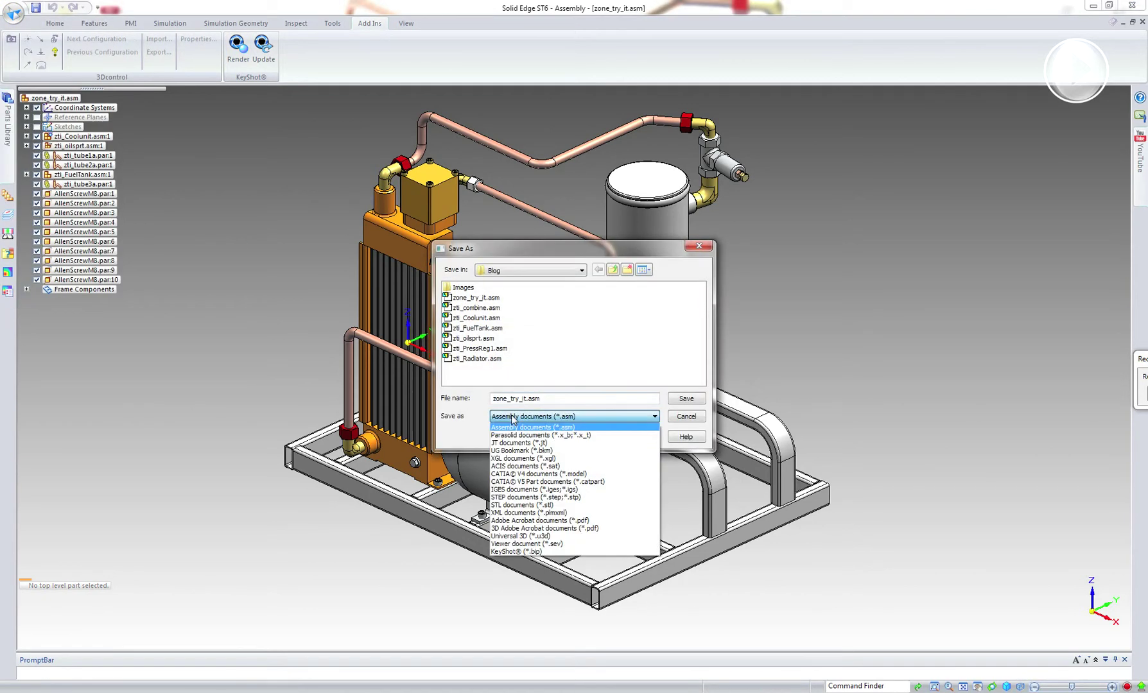
pyautogui.click(578, 553)
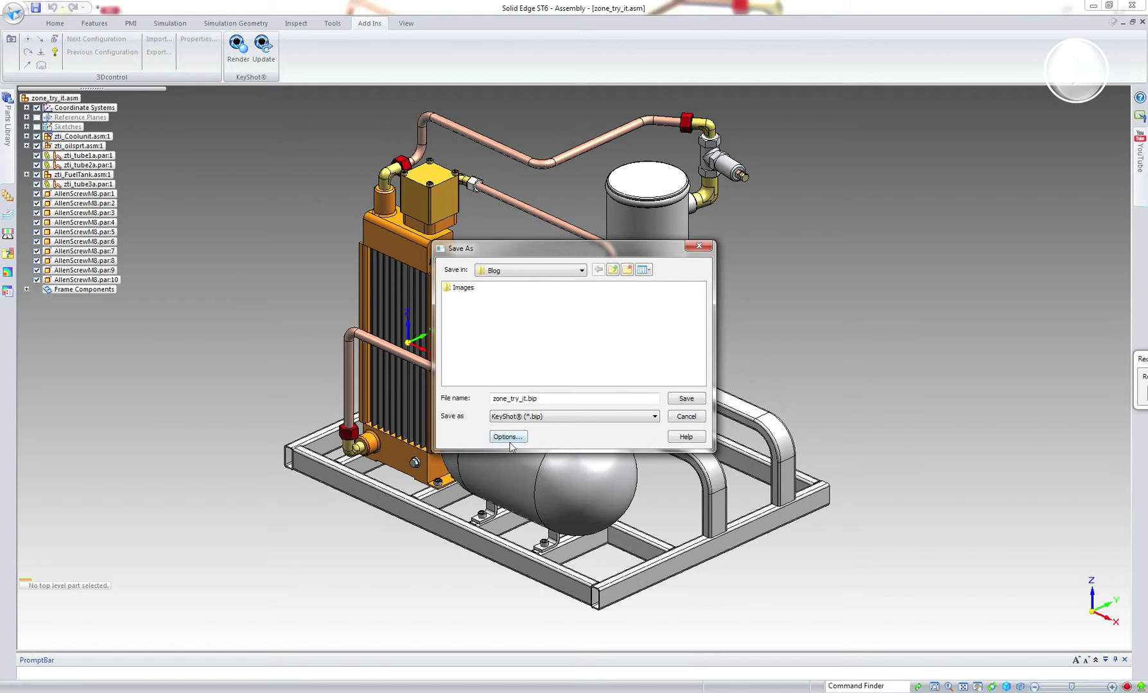
pyautogui.click(510, 441)
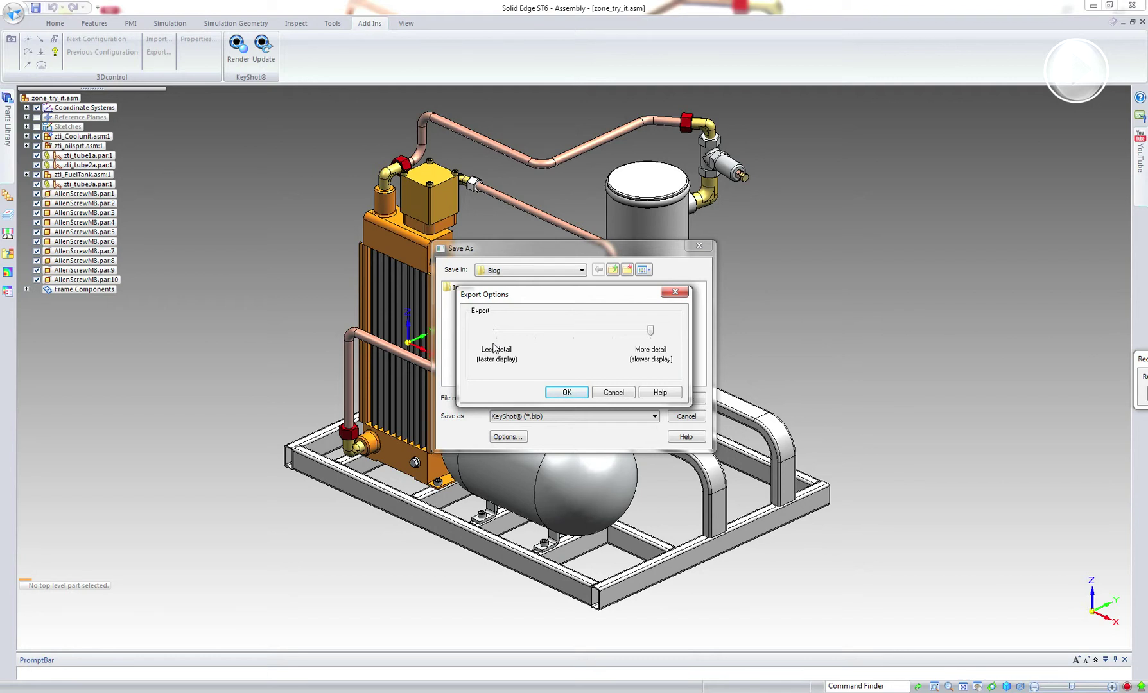
pyautogui.click(600, 394)
pyautogui.click(681, 418)
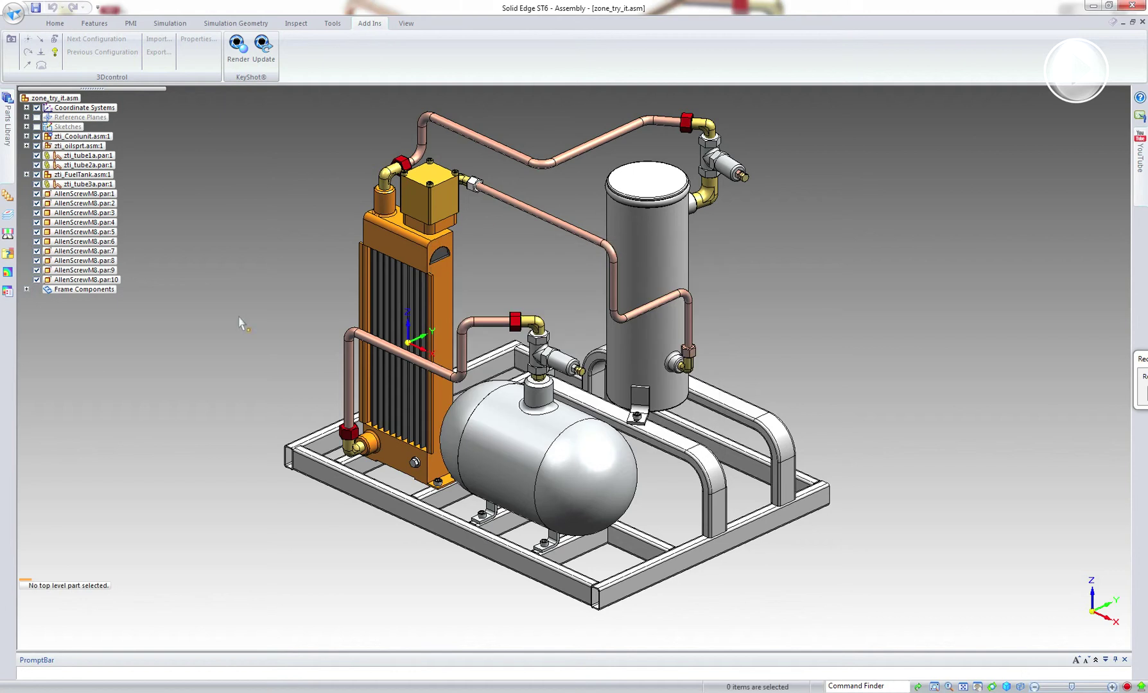
# Step: Export the assembly through KeyShot Render as zone_try_it.bip, overwriting the existing file
pyautogui.click(240, 61)
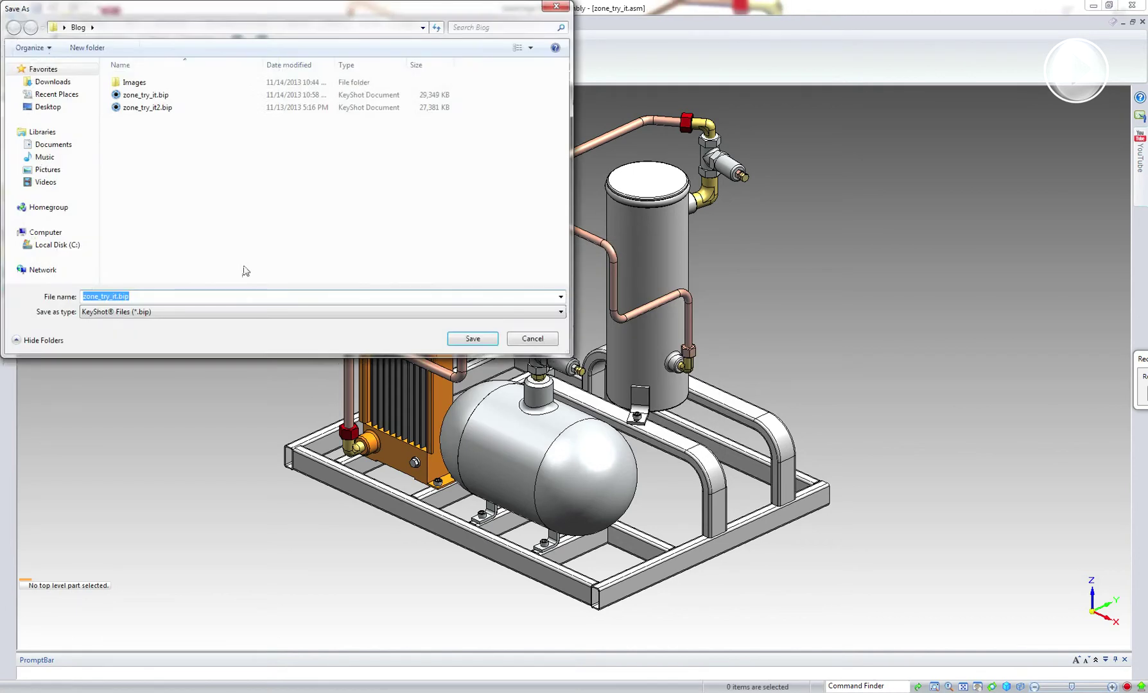
pyautogui.click(488, 342)
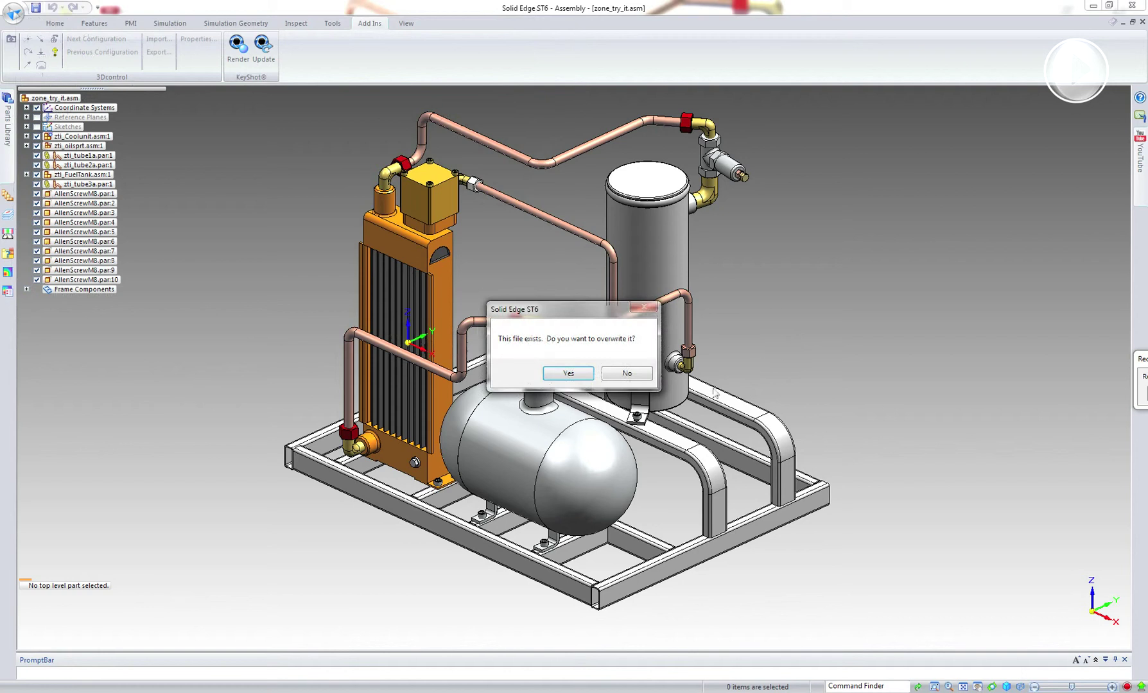
pyautogui.click(563, 380)
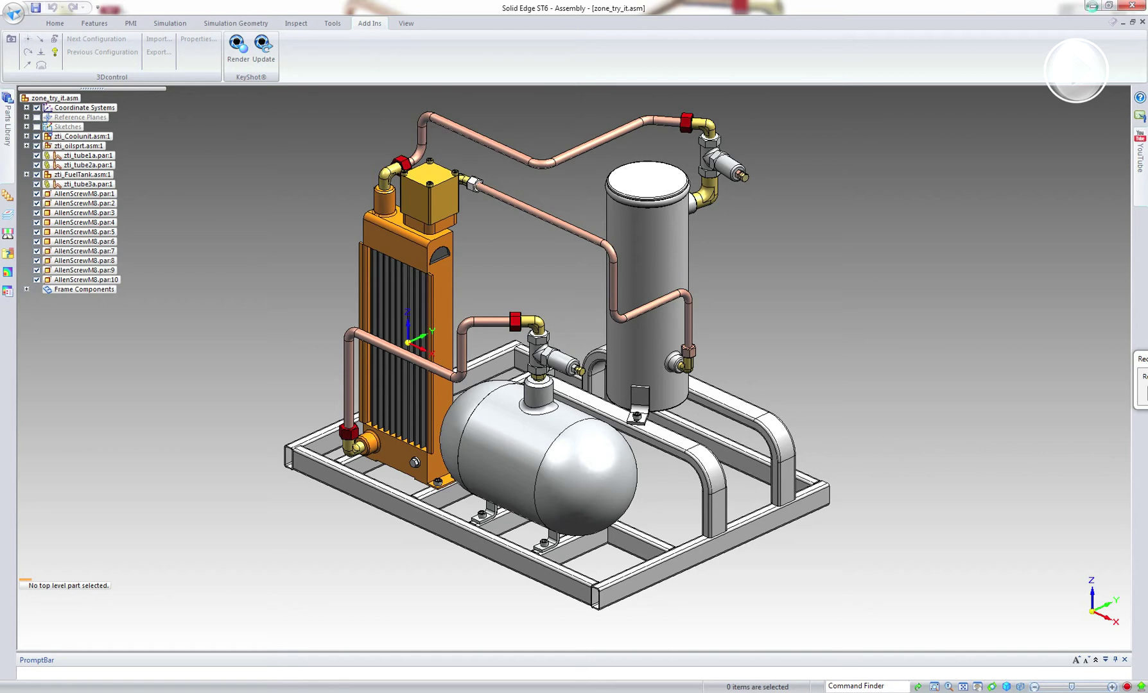
# Step: Flip to the KeyShot window showing the exported compressor assembly
pyautogui.press('super+Tab')
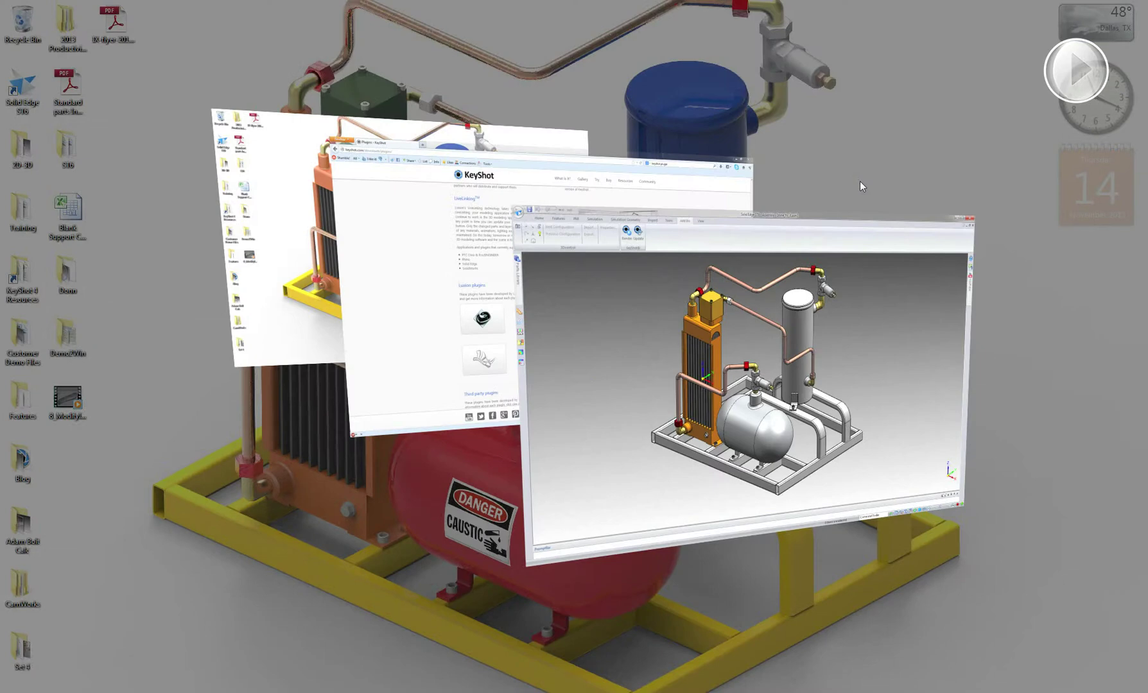
pyautogui.press('super+Tab')
pyautogui.press('super+Tab')
pyautogui.press('super+Tab')
pyautogui.press('super+Tab')
pyautogui.press('super+Tab')
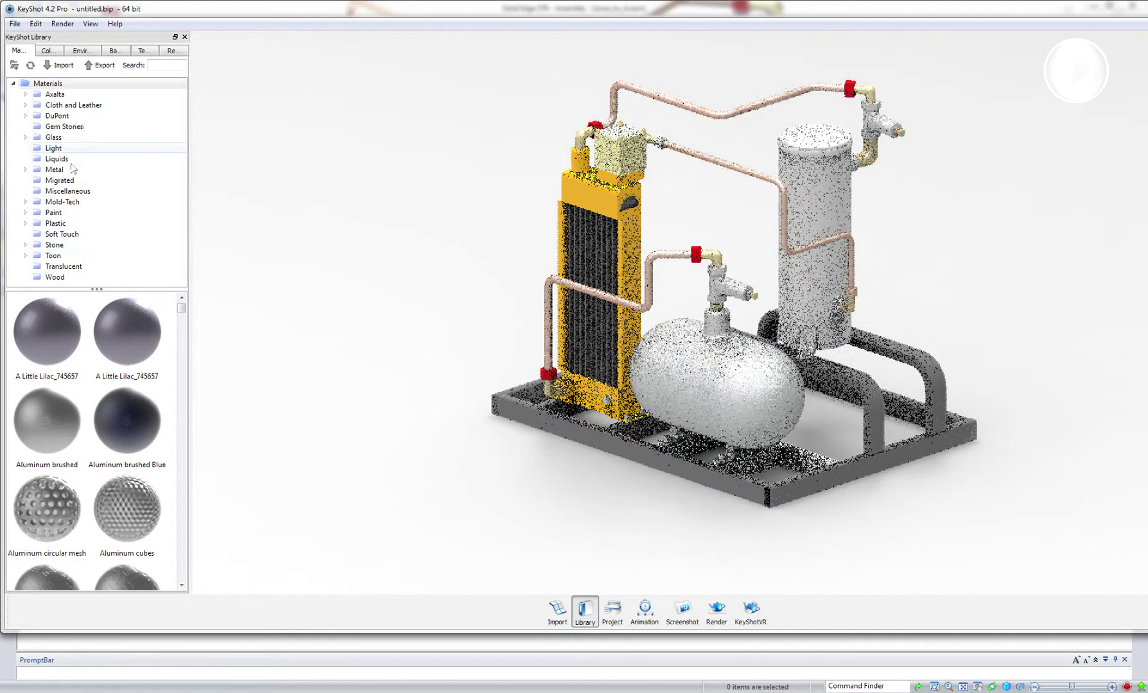
# Step: Paint the base frame gloss cadmium yellow, the vertical tank gloss blue, and the horizontal tank deep crimson
pyautogui.click(64, 213)
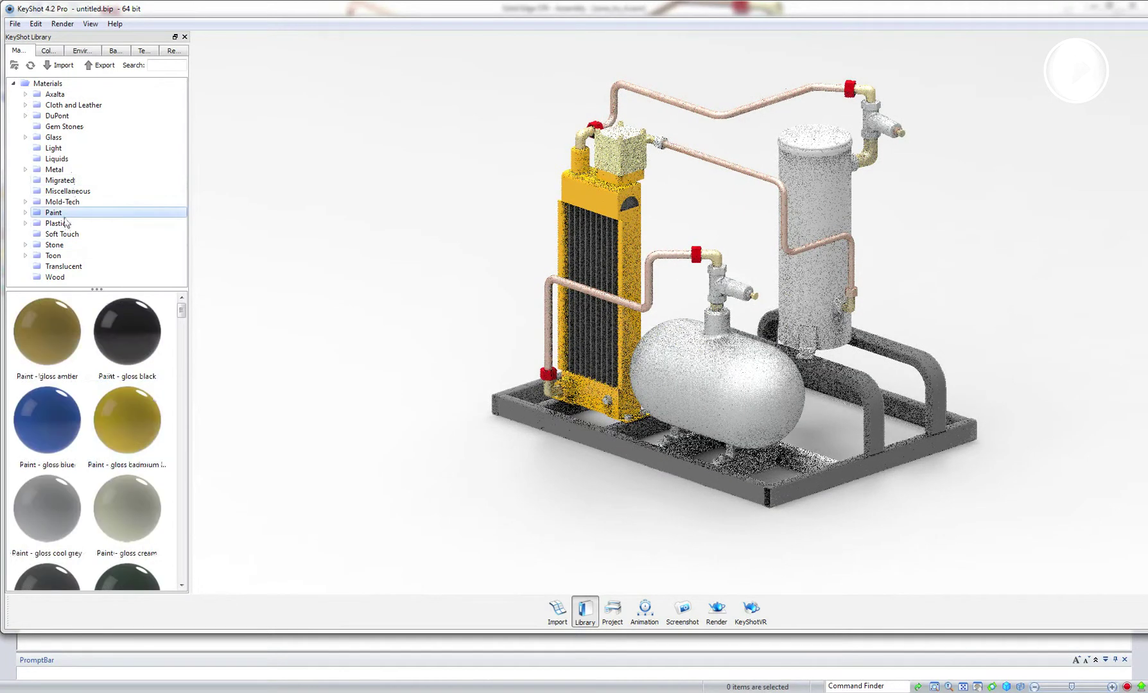
pyautogui.moveTo(143, 418)
pyautogui.mouseDown()
pyautogui.moveTo(543, 467)
pyautogui.moveTo(605, 440)
pyautogui.mouseUp()
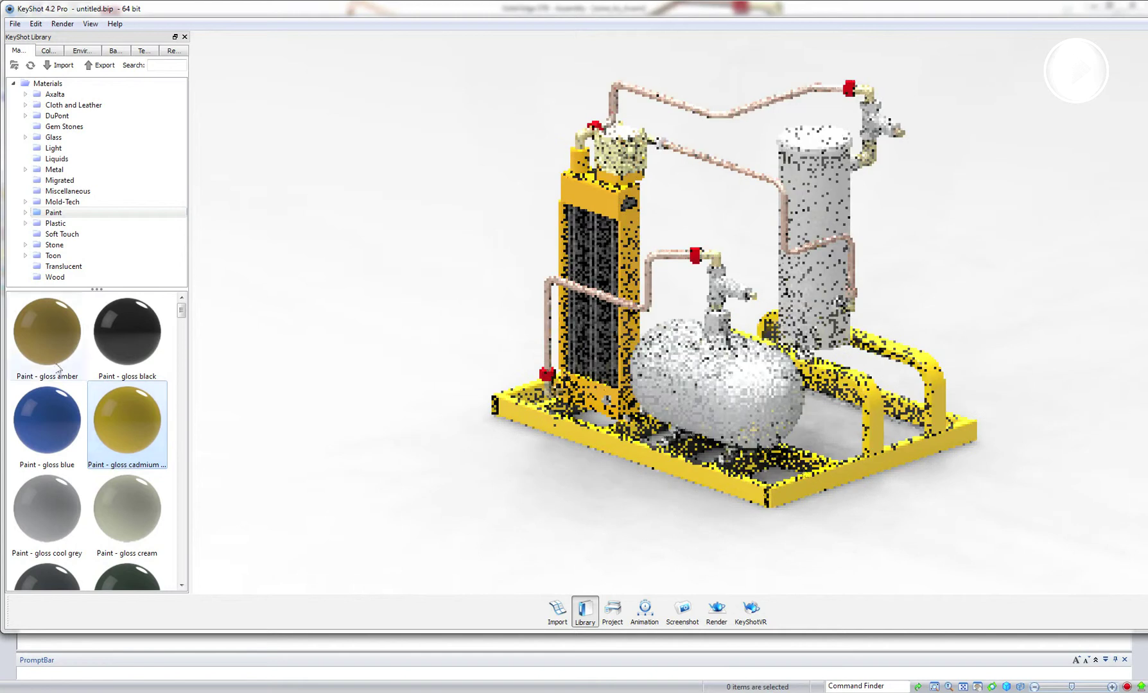
pyautogui.moveTo(47, 421); pyautogui.dragTo(815, 301)
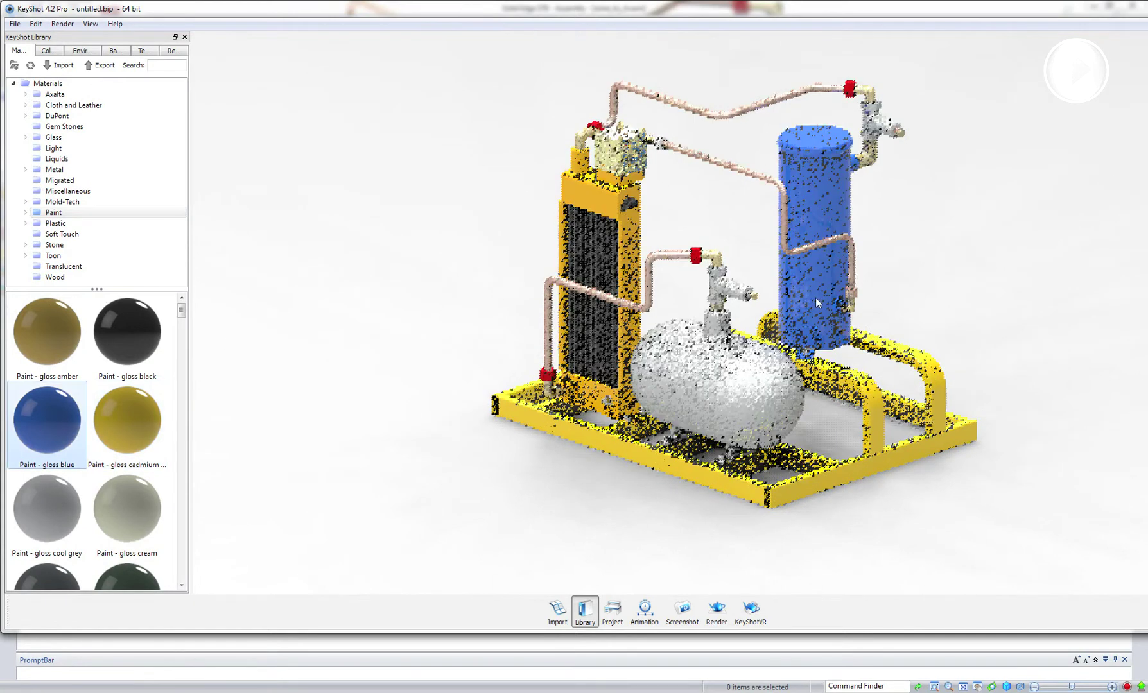
pyautogui.moveTo(182, 310); pyautogui.dragTo(182, 332)
pyautogui.moveTo(131, 507); pyautogui.dragTo(712, 370)
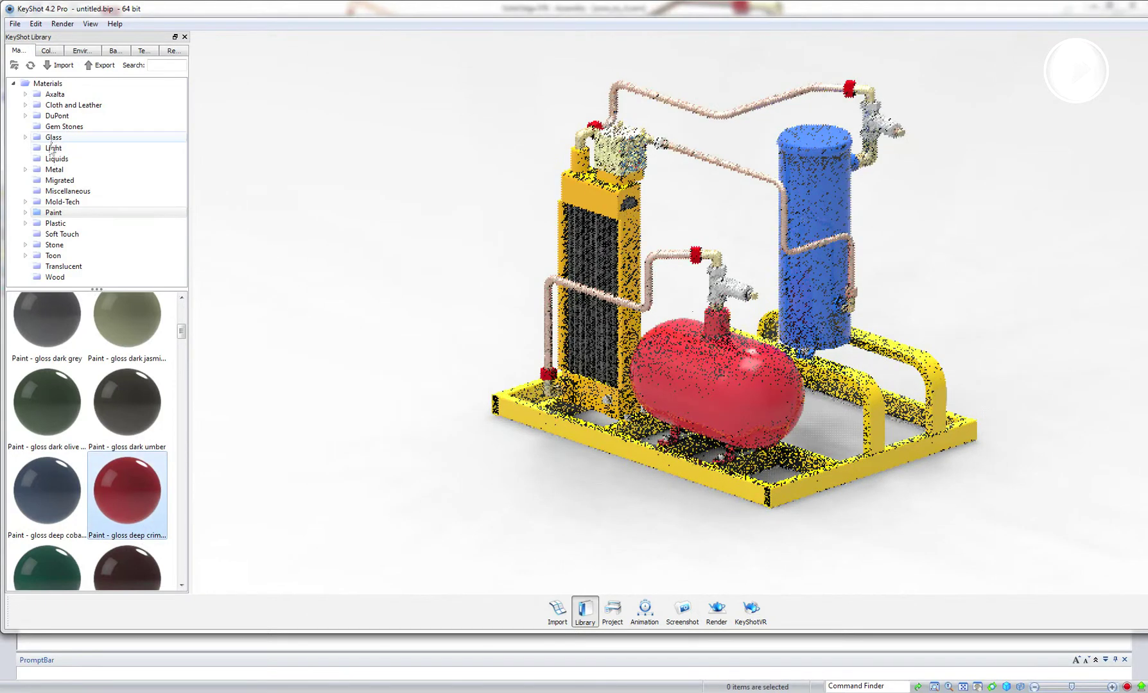
# Step: Apply Copper scratched to the left and upper pipes, then switch back to Solid Edge
pyautogui.click(54, 170)
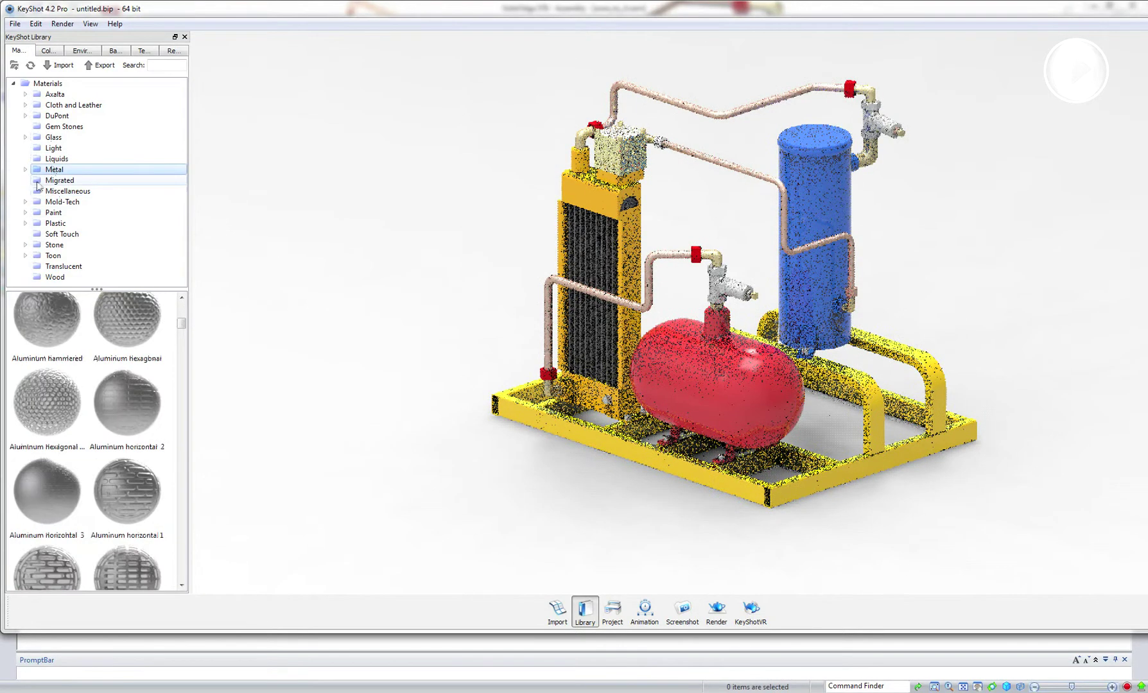
pyautogui.click(25, 169)
pyautogui.click(70, 224)
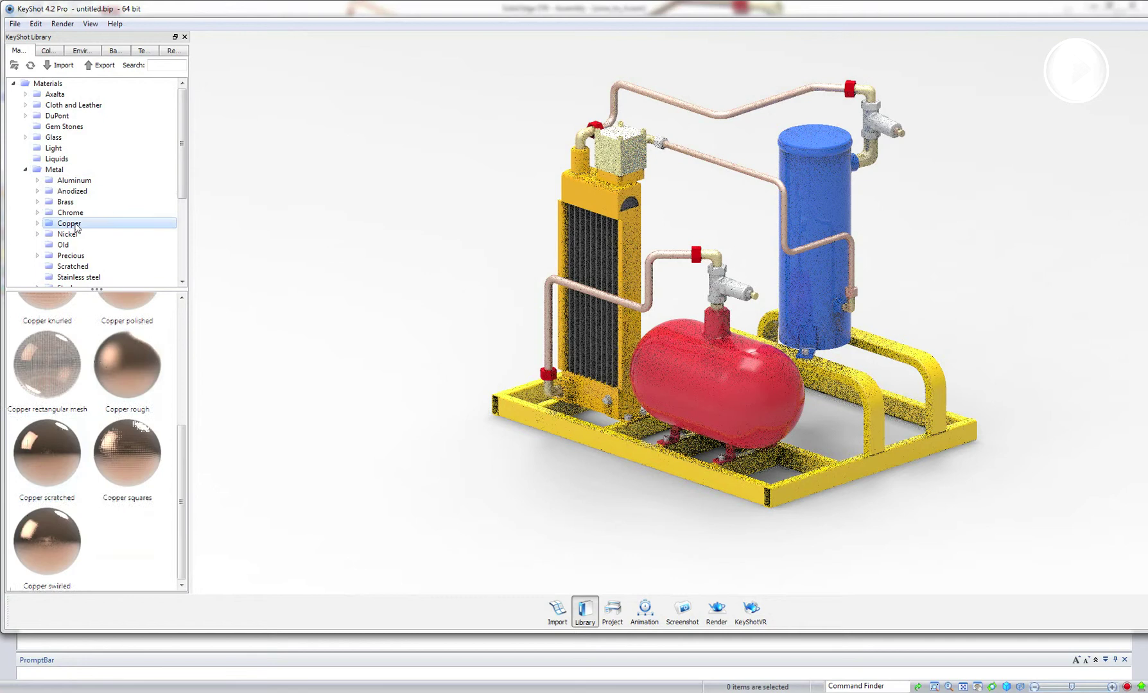
pyautogui.moveTo(71, 475); pyautogui.dragTo(476, 319)
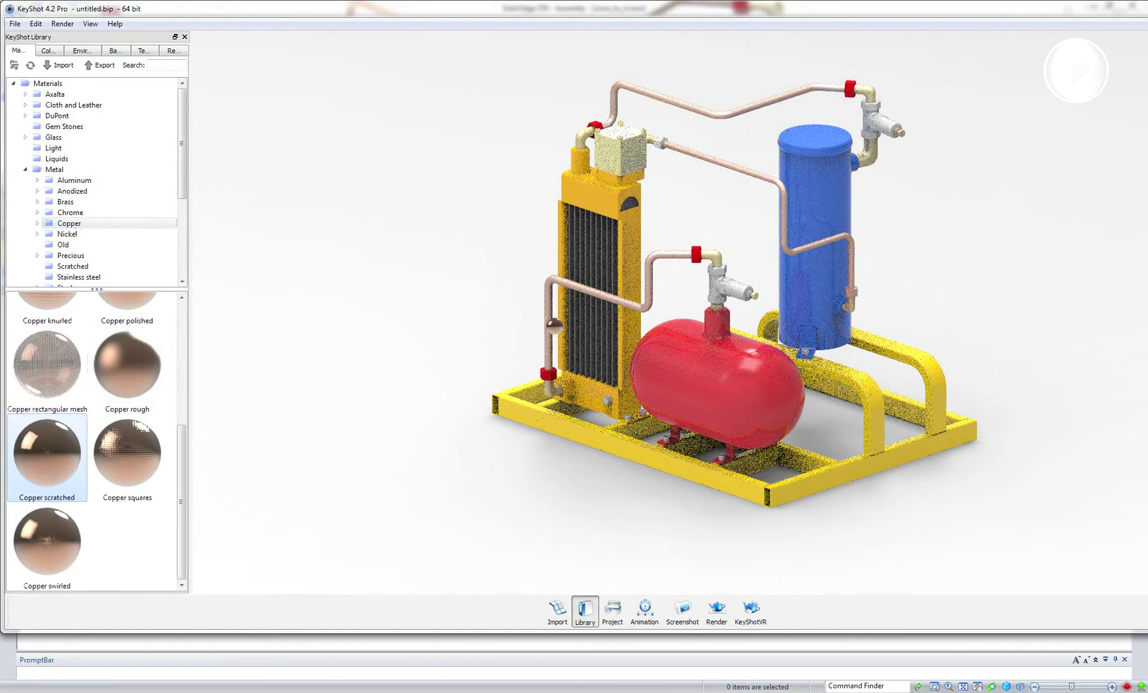
pyautogui.moveTo(547, 320); pyautogui.dragTo(548, 321)
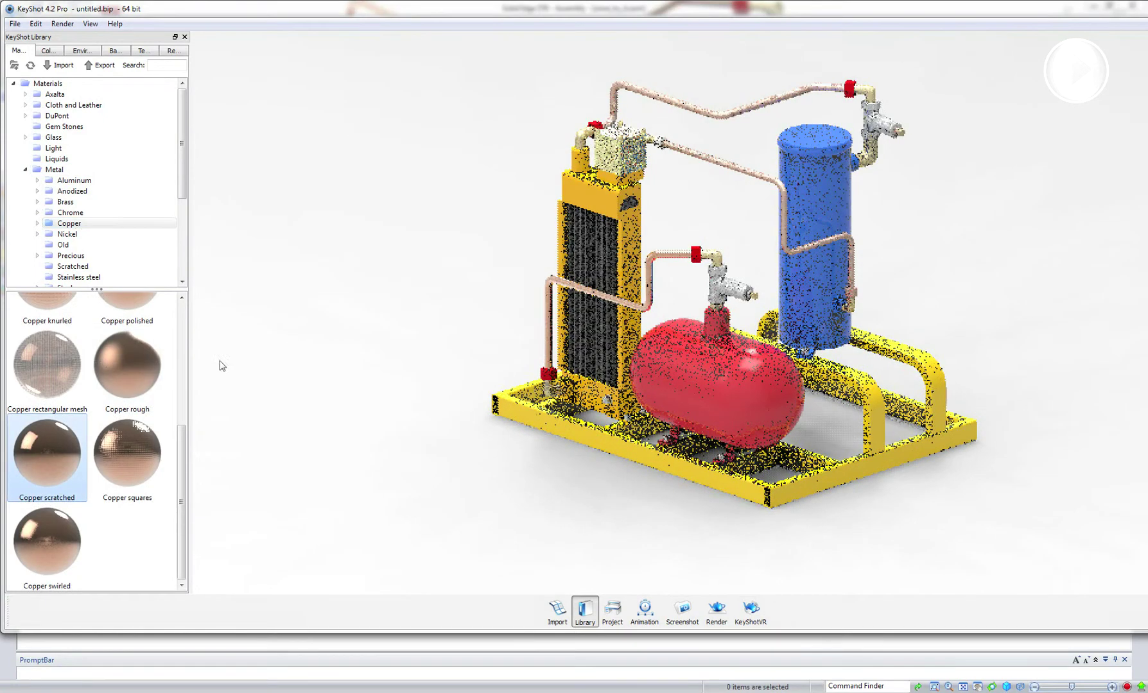
pyautogui.moveTo(80, 452); pyautogui.dragTo(717, 183)
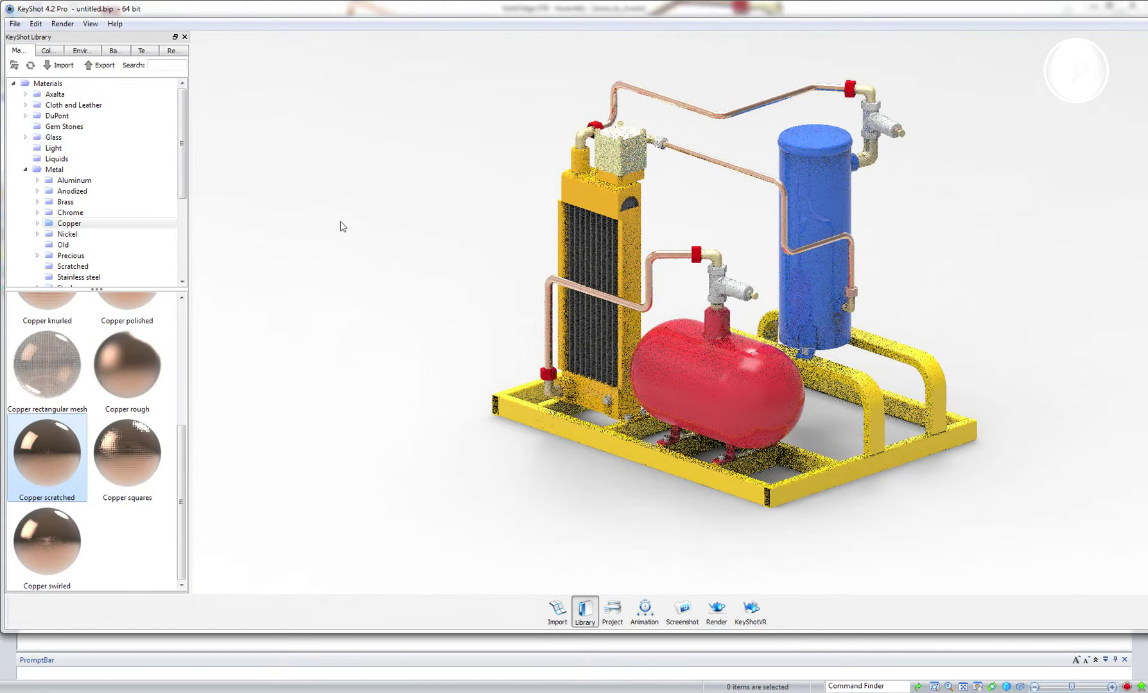
pyautogui.press('super+Tab')
pyautogui.press('super+Tab')
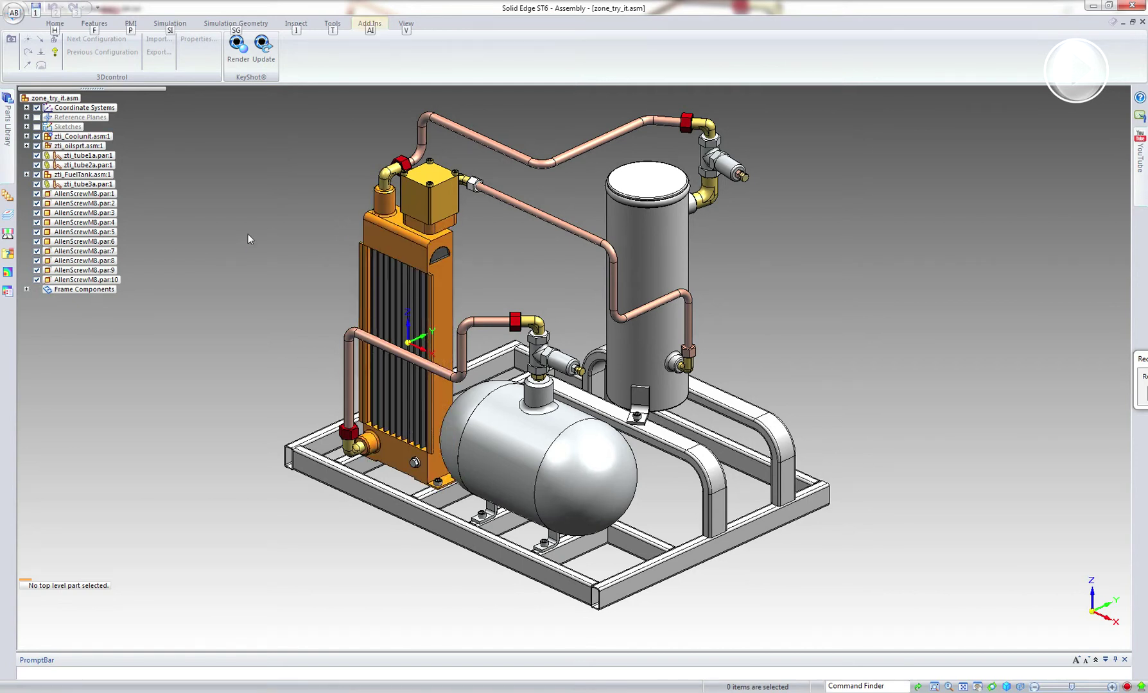
# Step: Compare against the KeyShot render, then open Design Body_2.par from the radiator via QuickPick
pyautogui.press('super+Tab')
pyautogui.press('super+Tab')
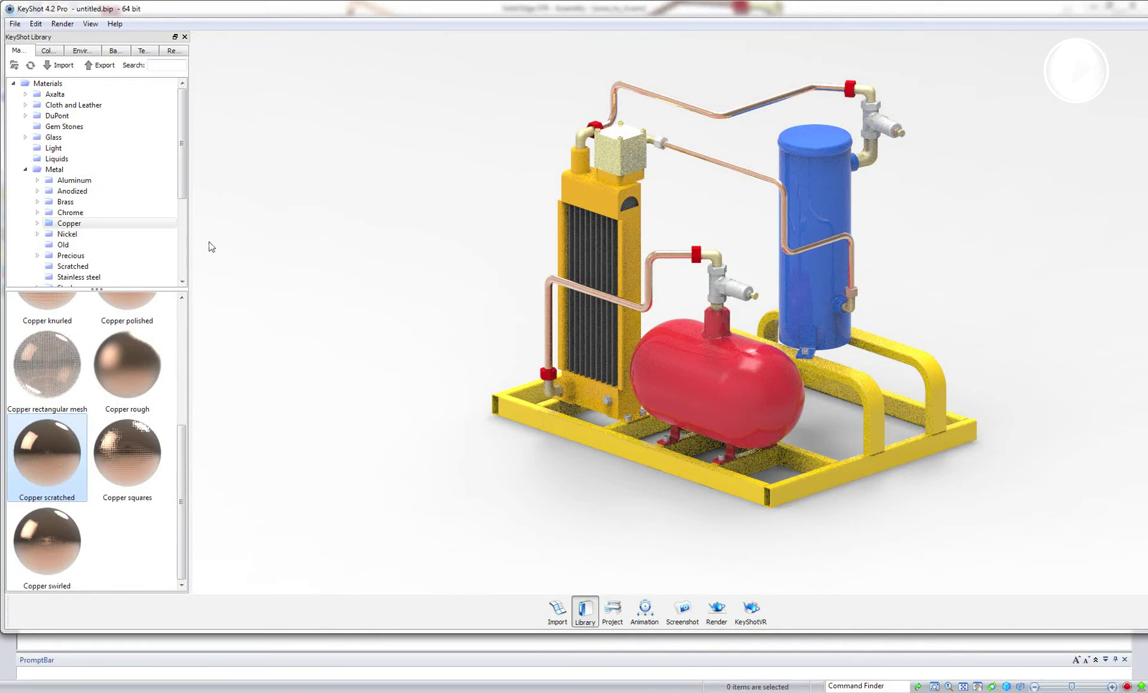
pyautogui.press('super+Tab')
pyautogui.press('super+Tab')
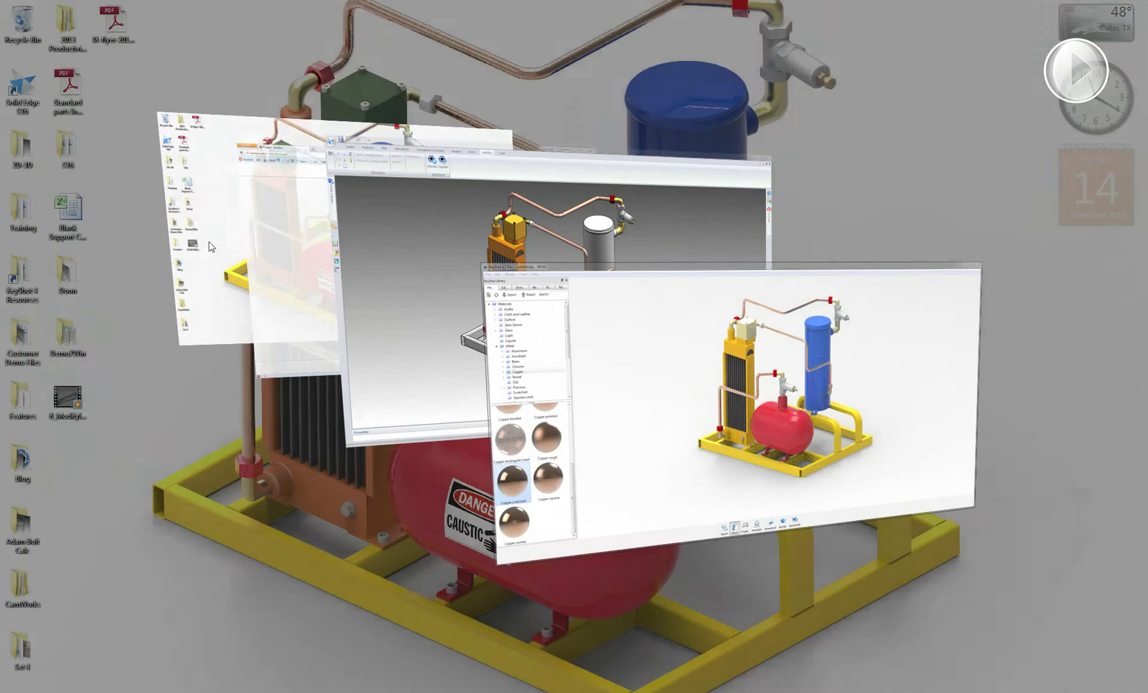
pyautogui.press('super+Tab')
pyautogui.press('super+Tab')
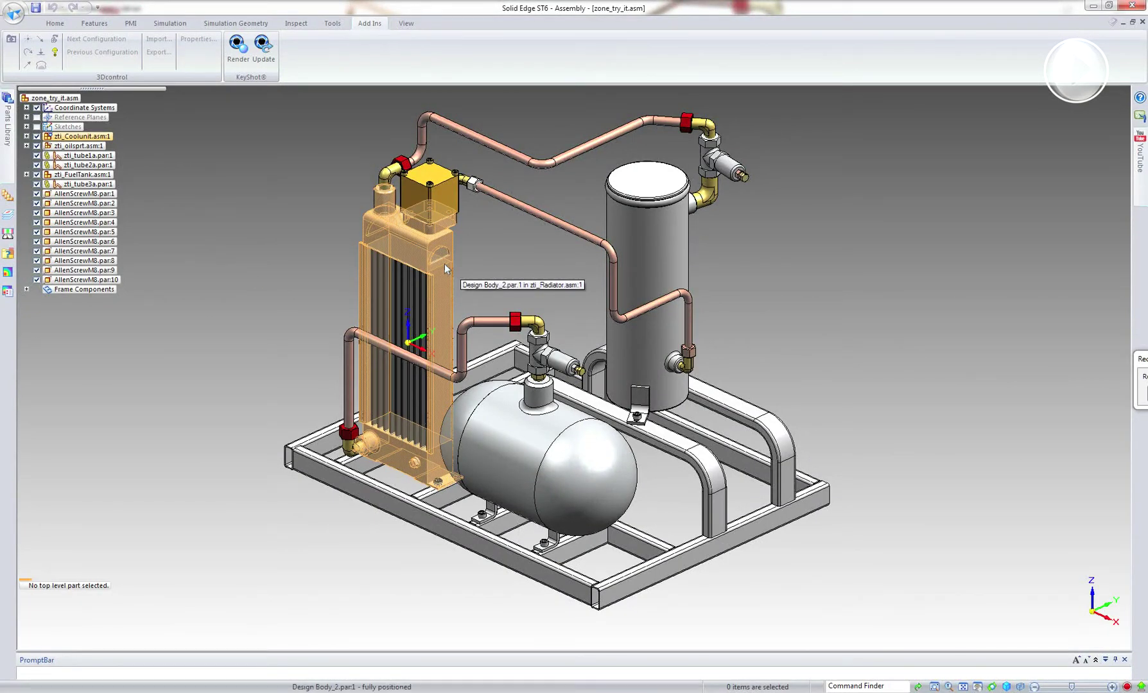
pyautogui.rightClick(445, 268)
pyautogui.click(514, 283)
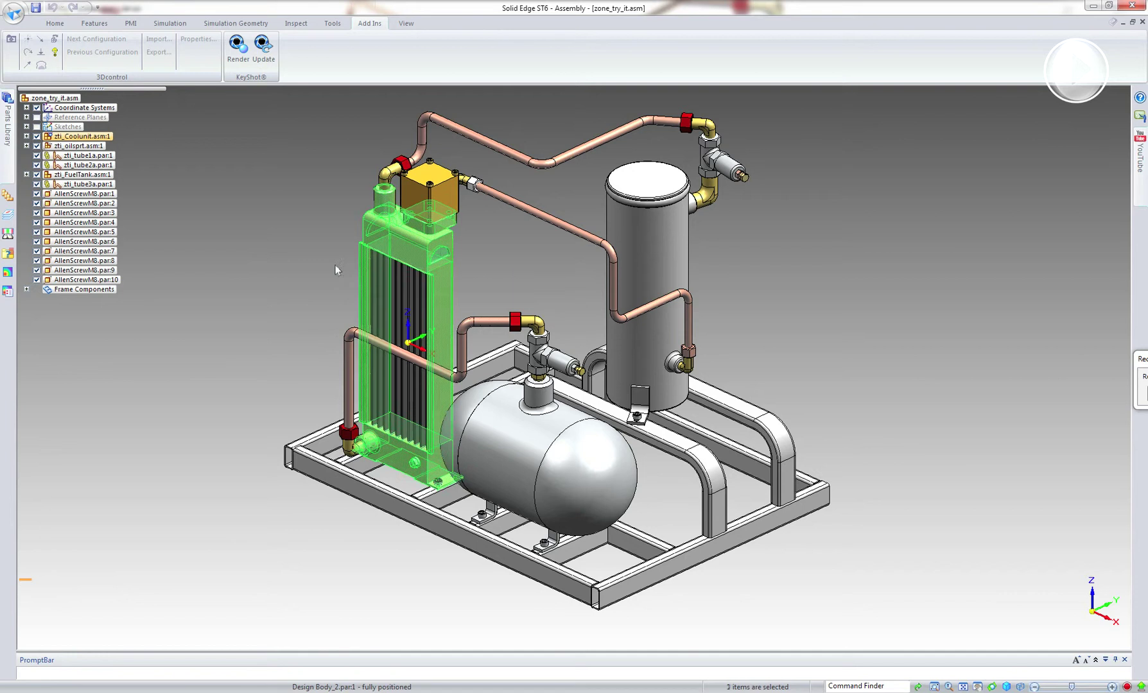
pyautogui.rightClick(335, 269)
pyautogui.click(371, 402)
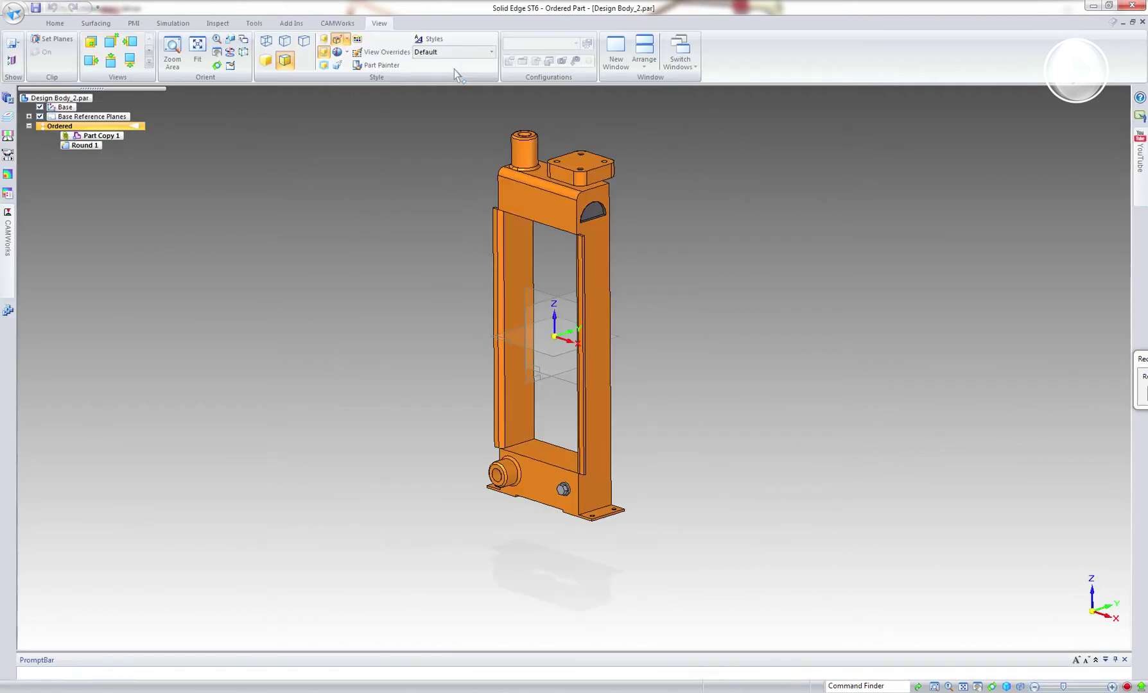
# Step: Open the Styles dialog and select the Orange face style
pyautogui.click(433, 39)
pyautogui.moveTo(554, 218); pyautogui.dragTo(808, 221)
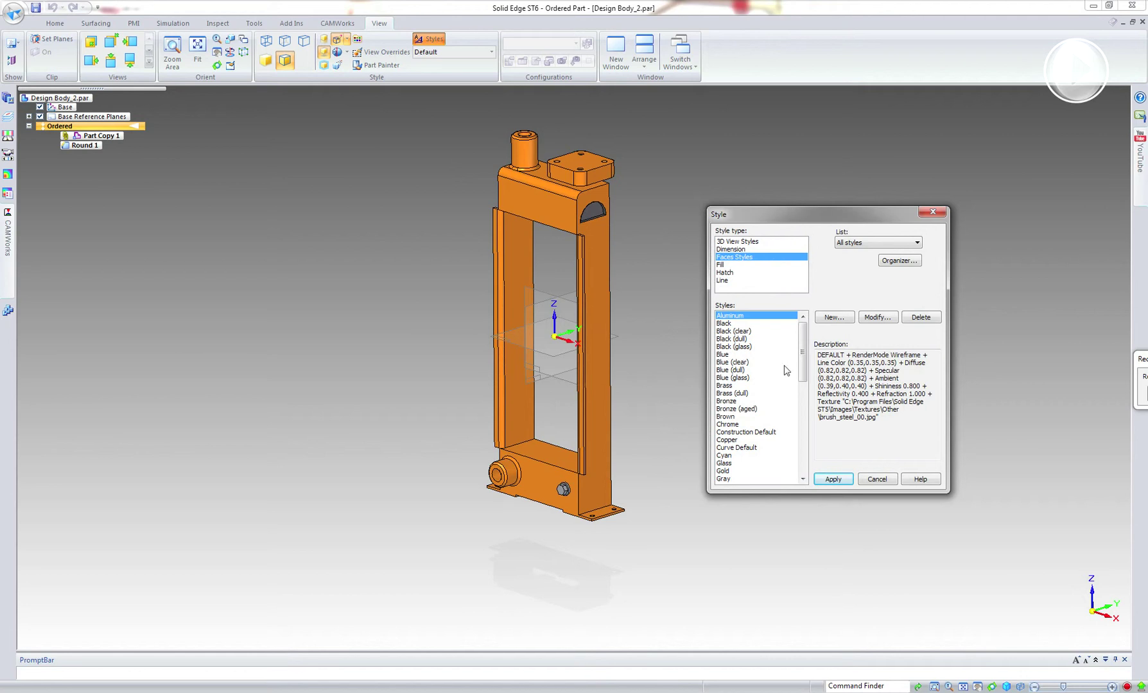
pyautogui.click(734, 417)
pyautogui.scroll(-1, 733, 417)
pyautogui.scroll(-4, 734, 417)
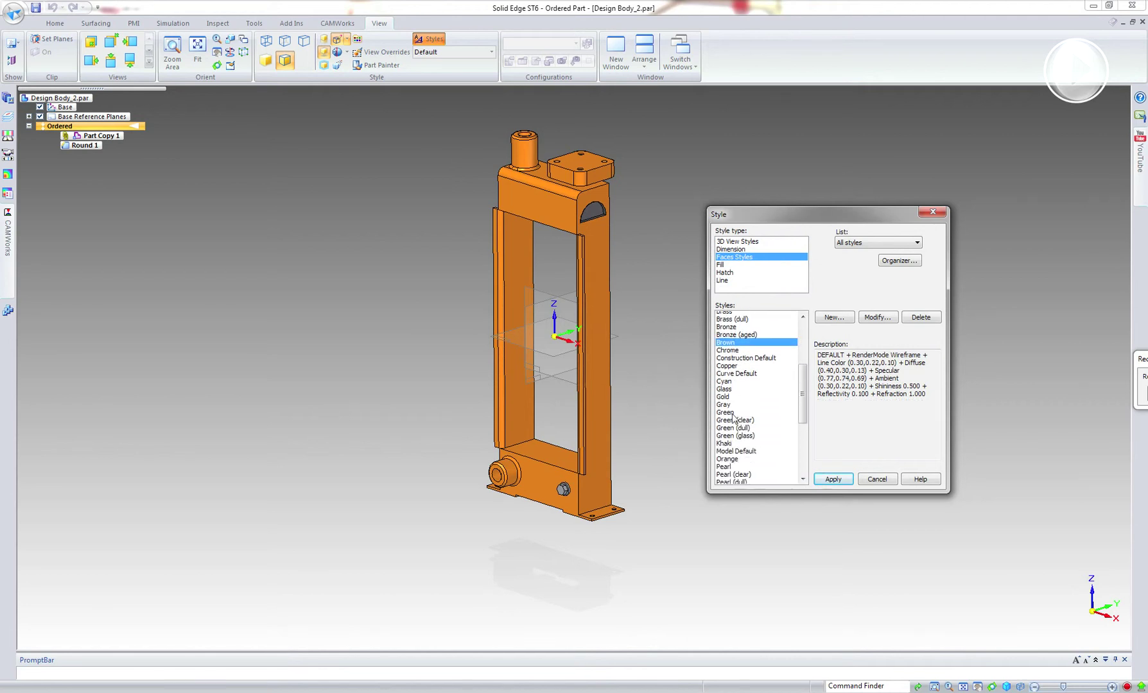
pyautogui.click(734, 417)
# Step: Darken Orange's diffuse colour to 0.25 intensity and lower its ambient colour
pyautogui.click(877, 317)
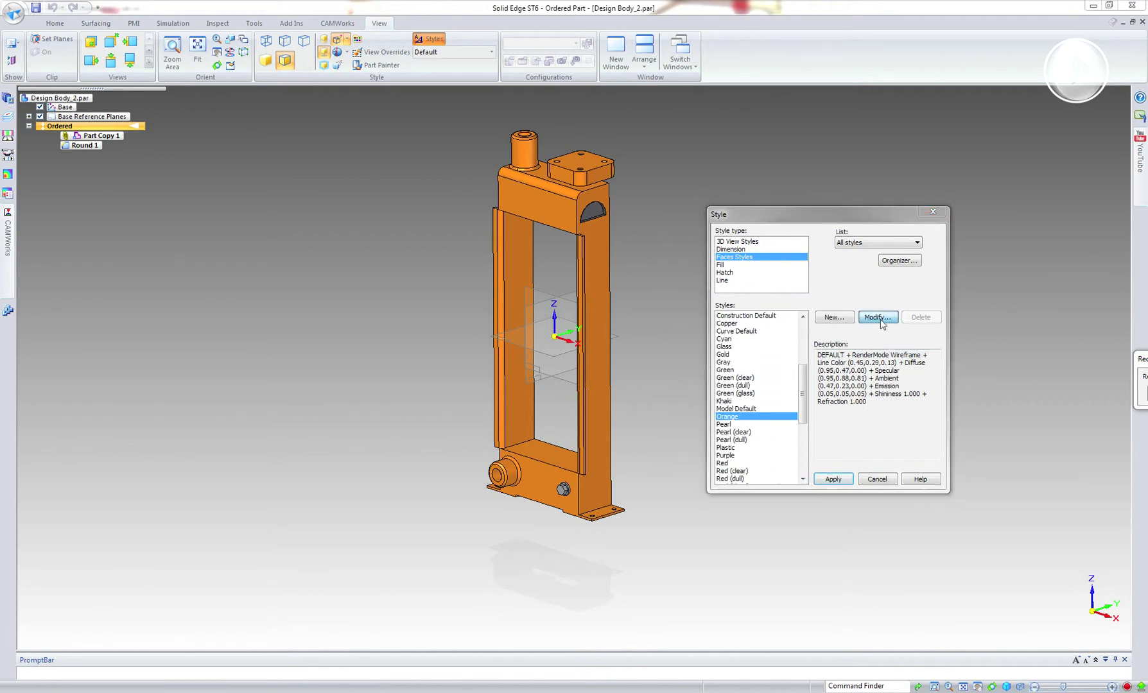
pyautogui.click(773, 263)
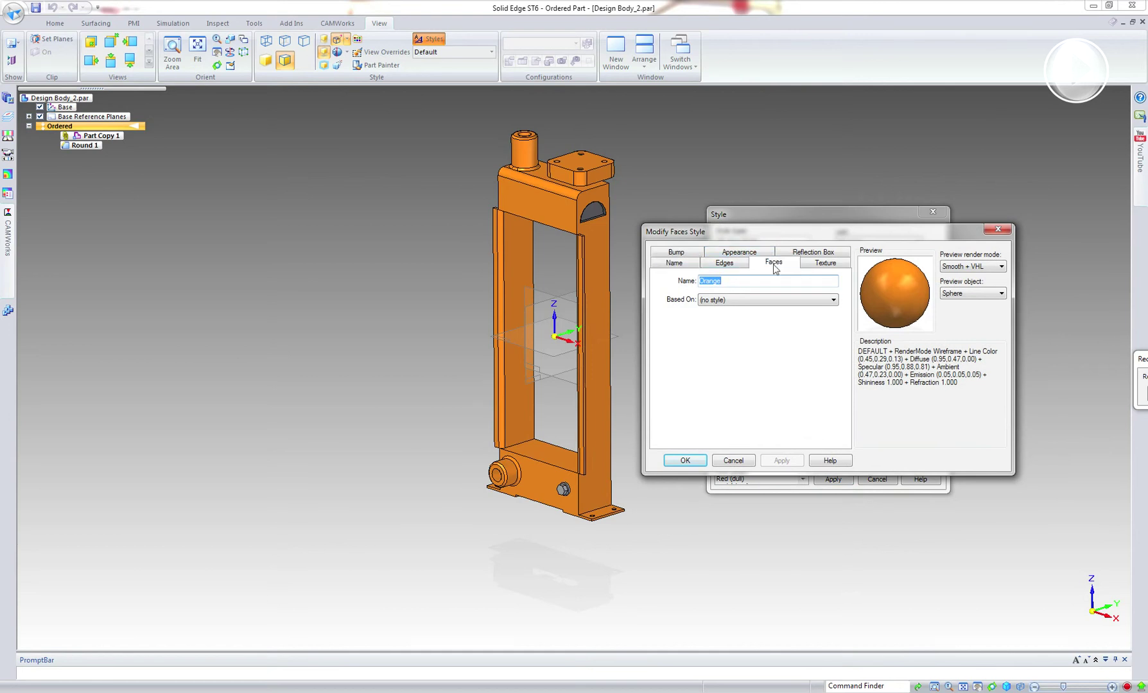
pyautogui.moveTo(835, 399); pyautogui.dragTo(805, 400)
pyautogui.click(791, 311)
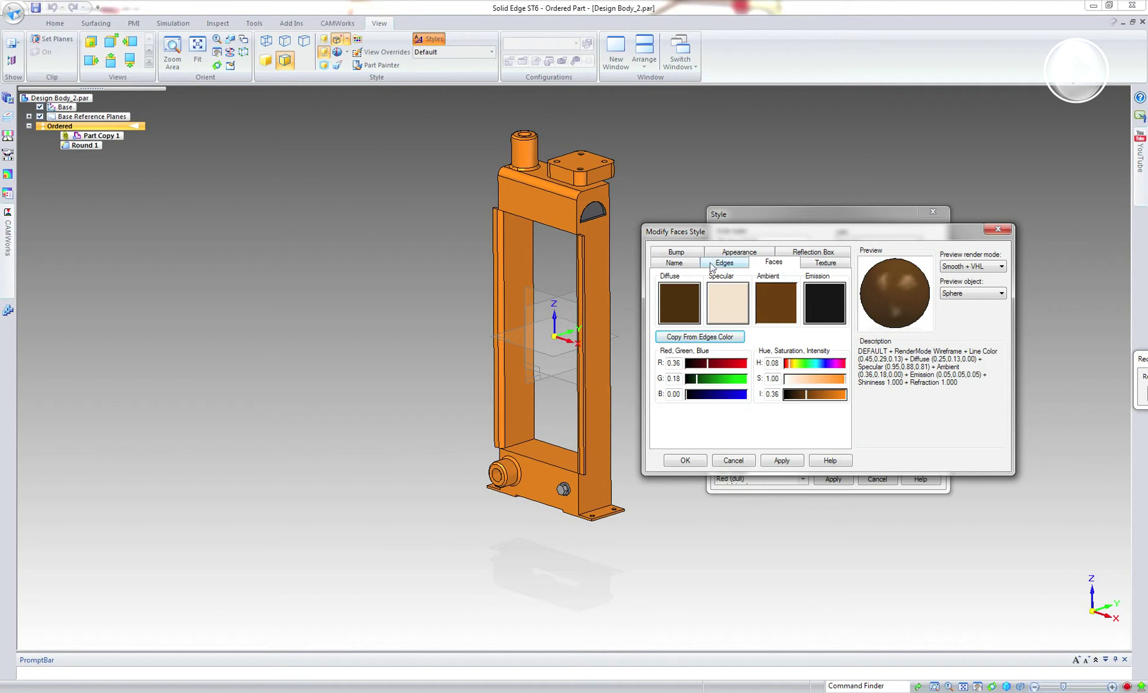
pyautogui.click(736, 254)
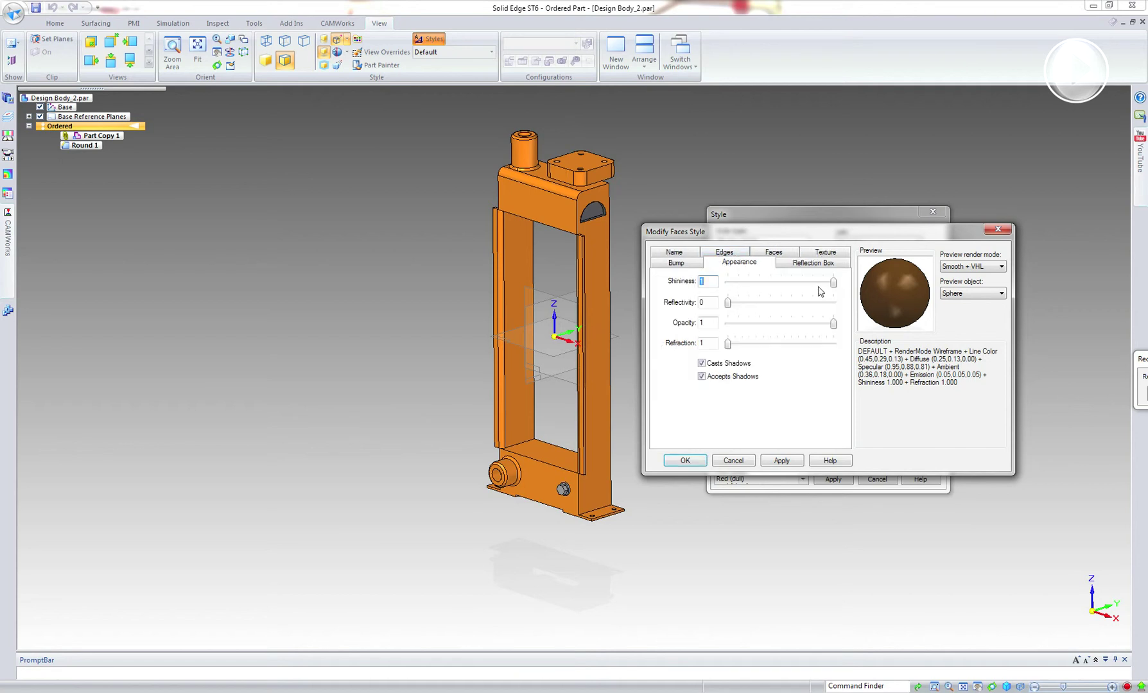
# Step: Set Orange's shininess to 0.07 and reflectivity to 0.86, and apply the style
pyautogui.moveTo(833, 283); pyautogui.dragTo(818, 303)
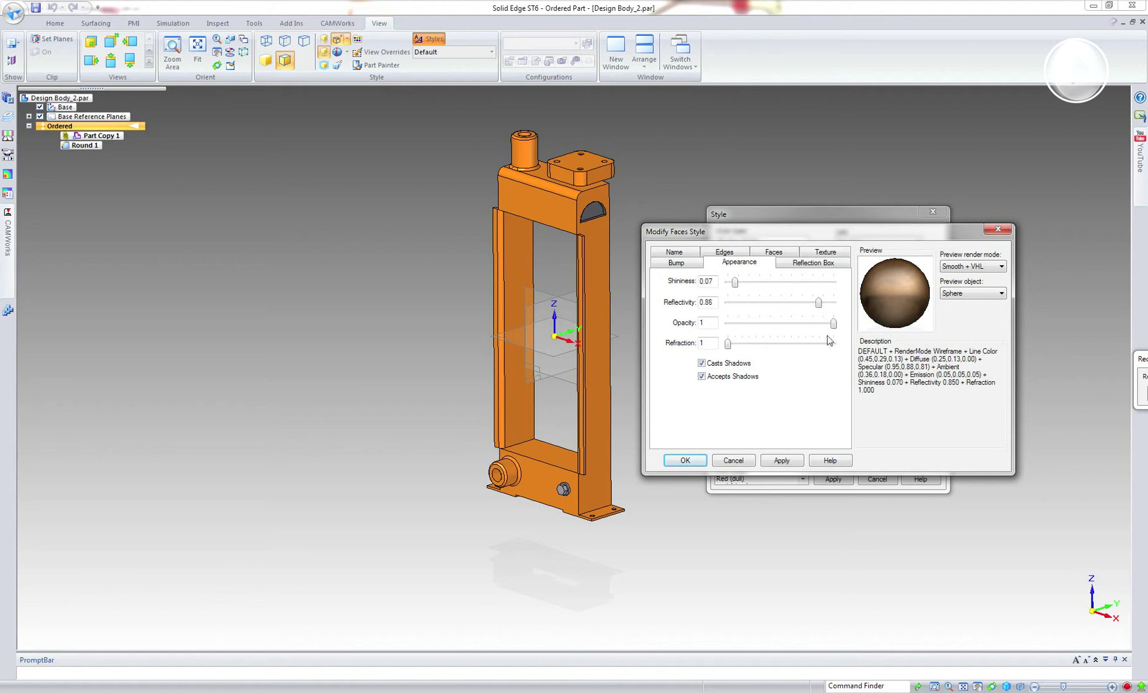
pyautogui.click(788, 461)
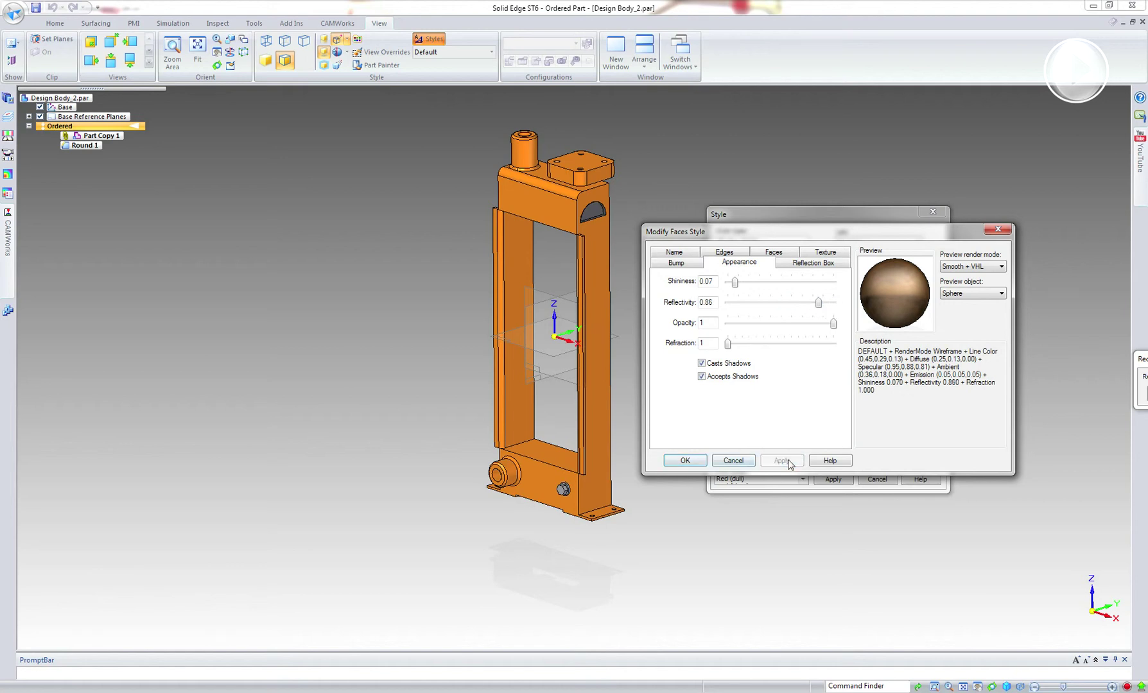
pyautogui.click(698, 460)
pyautogui.click(833, 480)
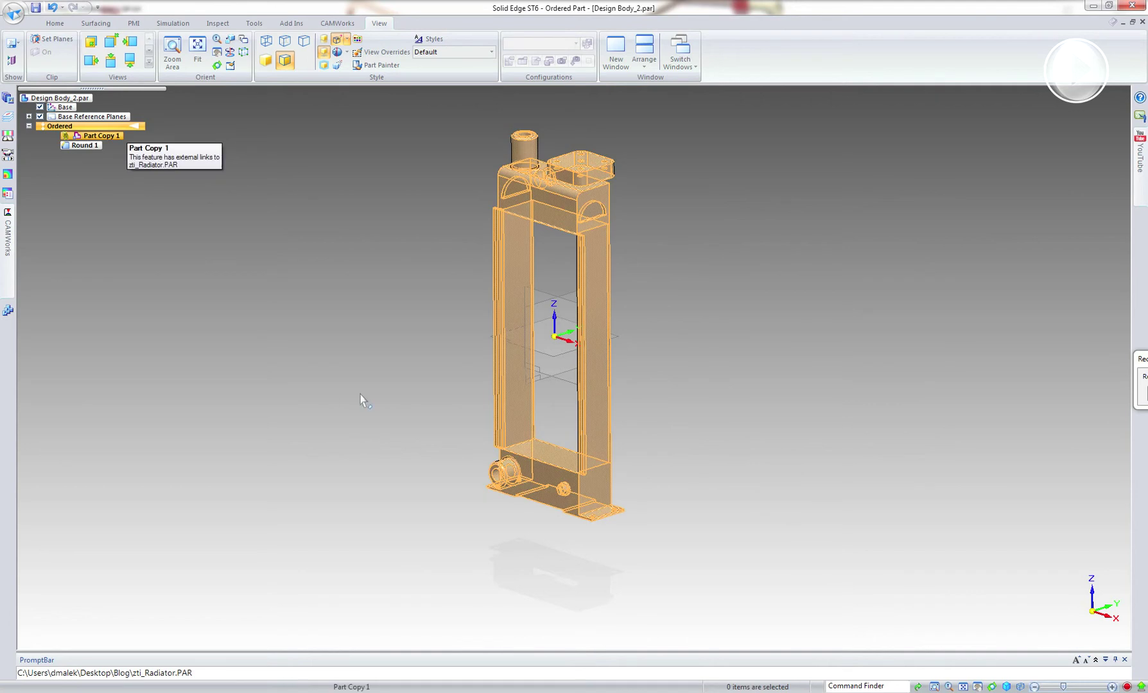
# Step: Zoom in and out on the radiator to inspect its new dark bronze finish
pyautogui.scroll(4, 530, 449)
pyautogui.scroll(3, 530, 449)
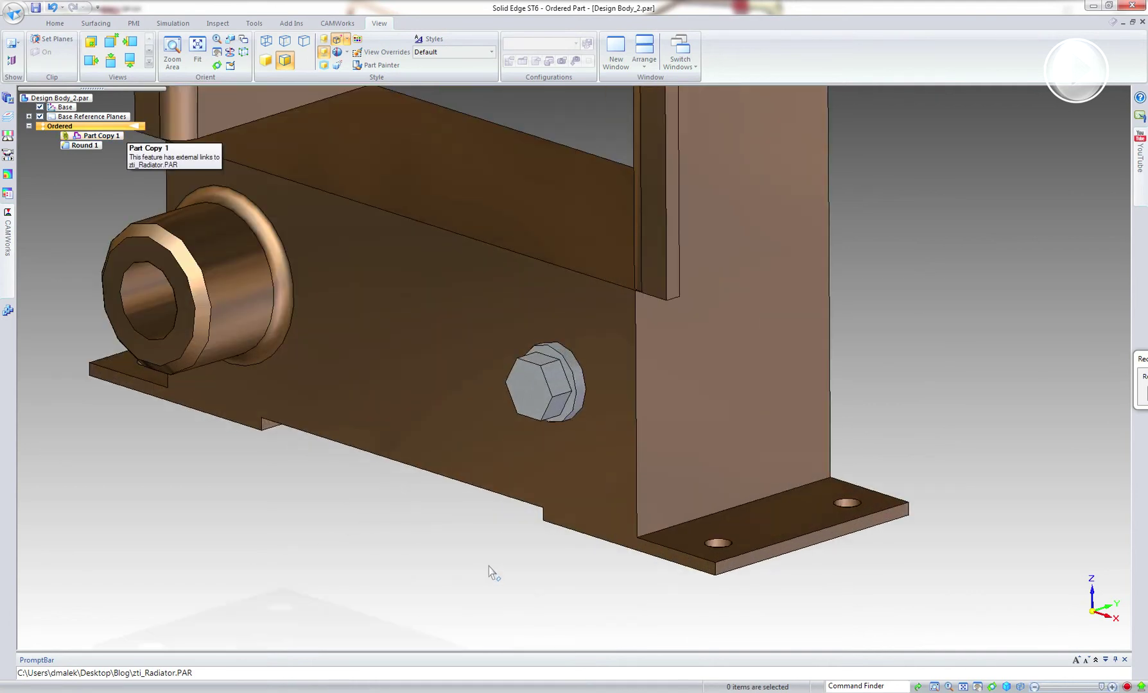
pyautogui.scroll(-5, 488, 568)
pyautogui.scroll(-2, 486, 568)
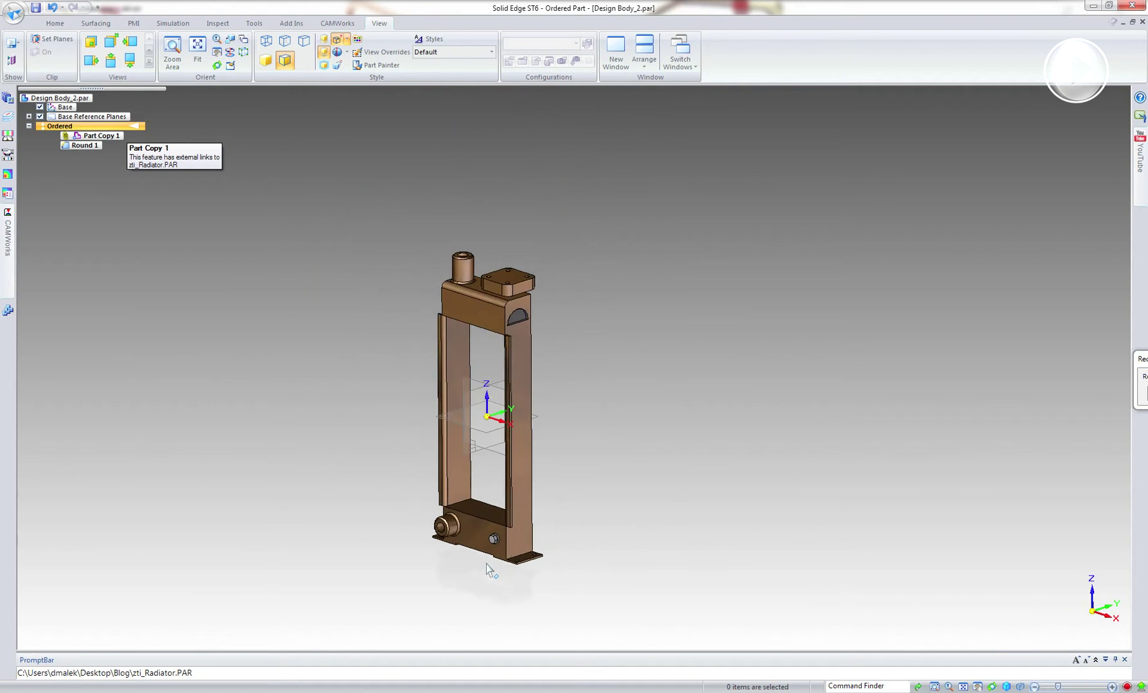
pyautogui.scroll(3, 485, 568)
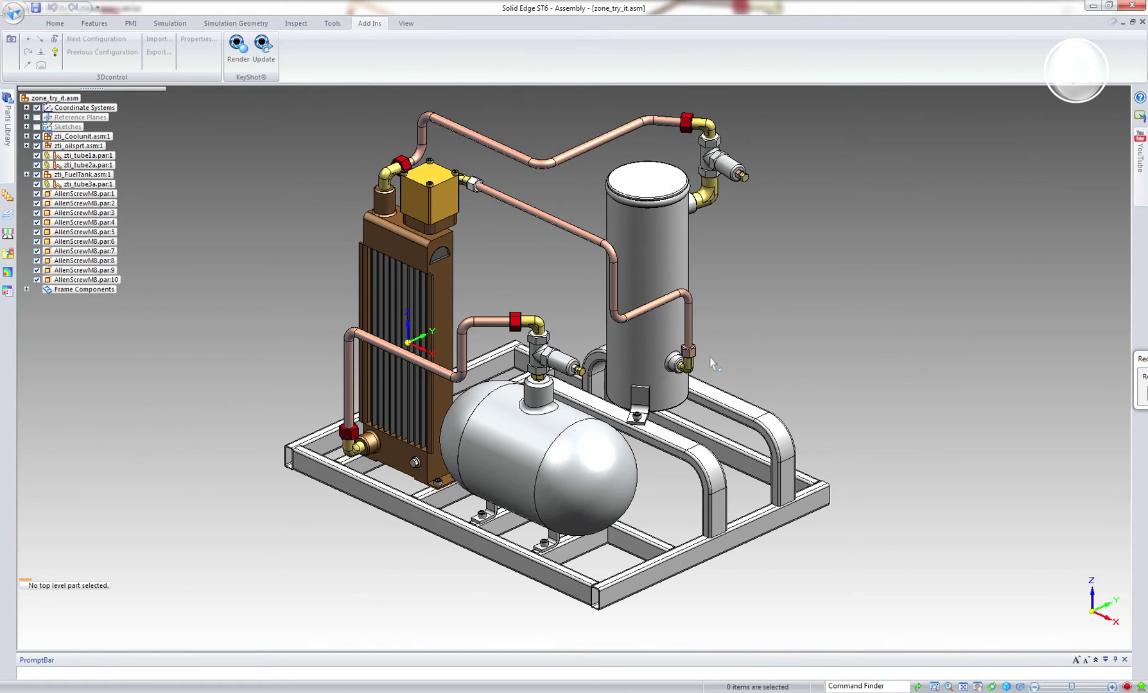
# Step: Select the fitting at the tank's base and display its 50.00° angle dimension
pyautogui.click(672, 367)
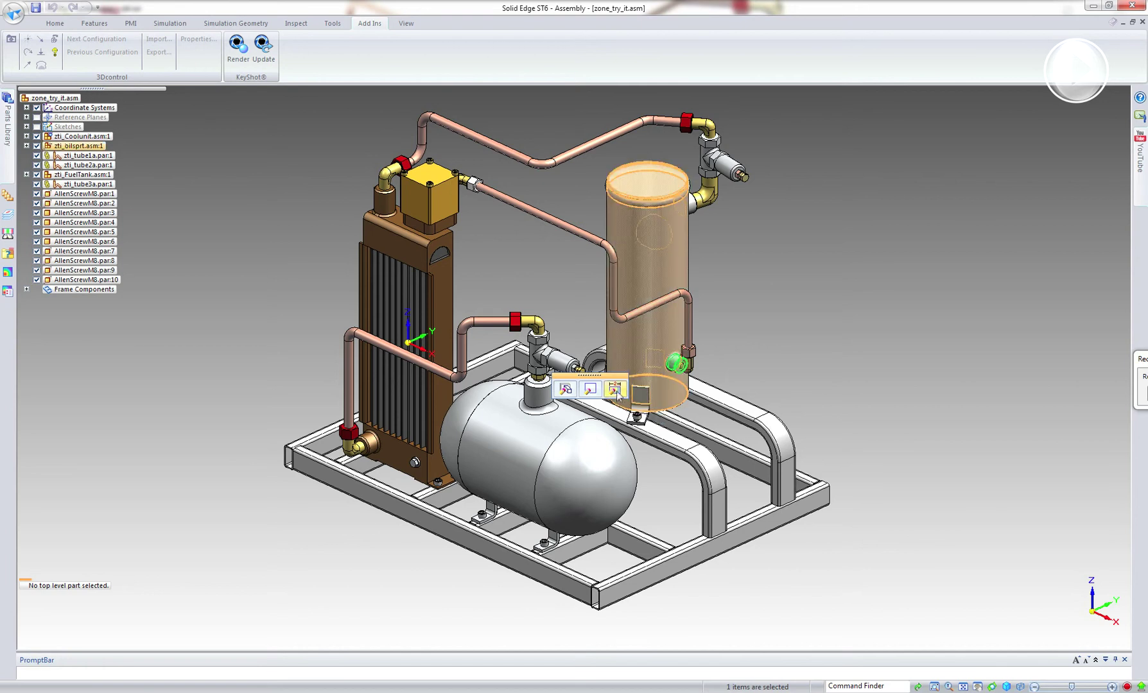
pyautogui.click(640, 416)
pyautogui.scroll(2, 645, 404)
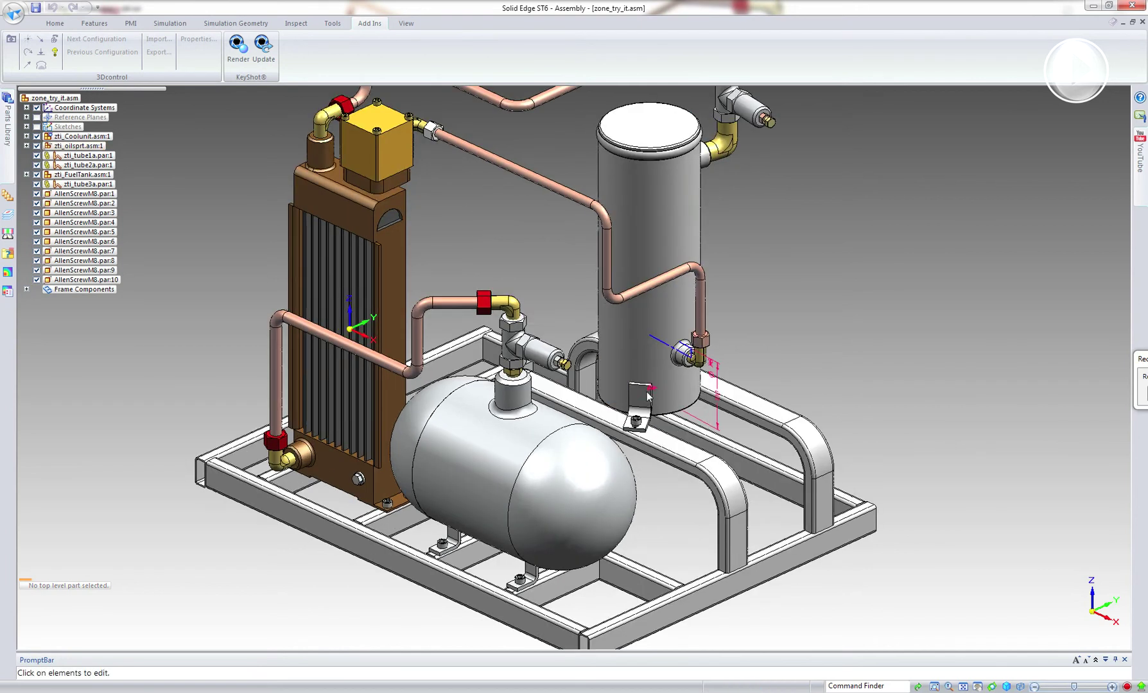
pyautogui.click(650, 388)
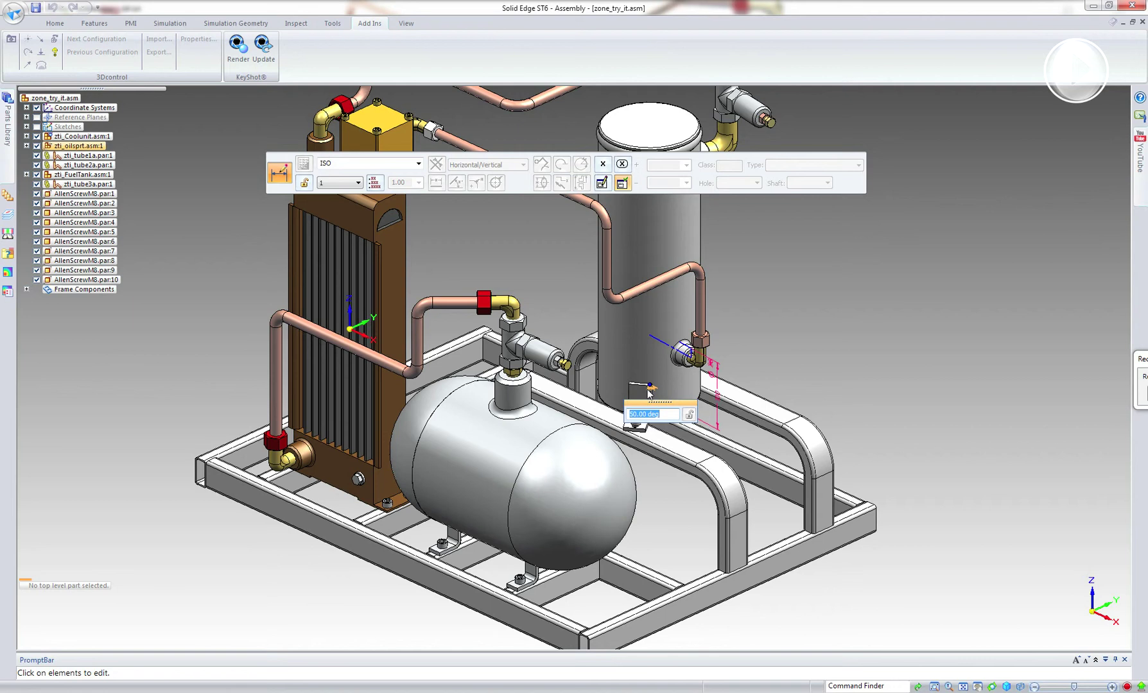
pyautogui.press('Return')
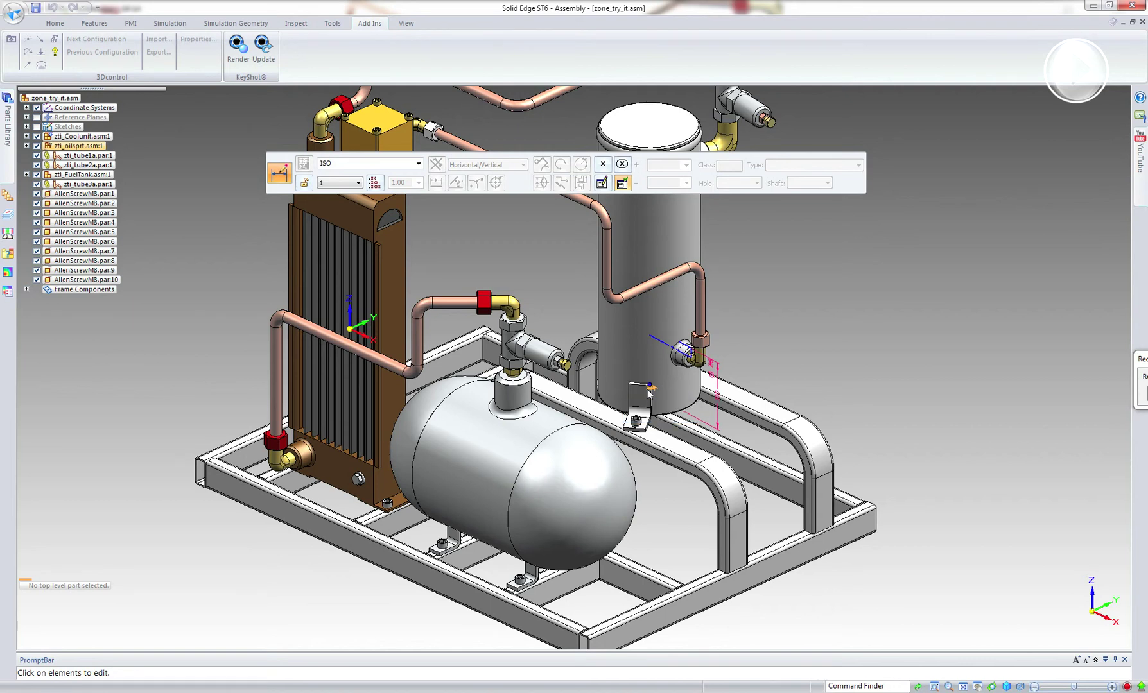
pyautogui.press('Escape')
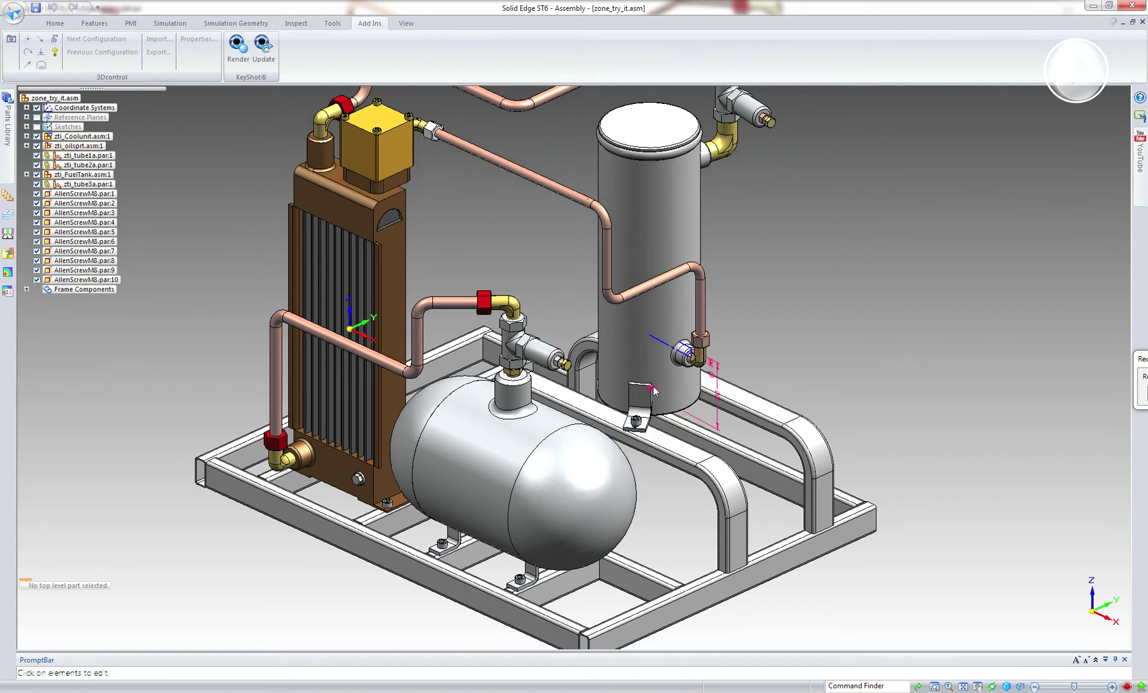
# Step: Change the bracket's angle dimension to 350° and clear the selection
pyautogui.click(652, 388)
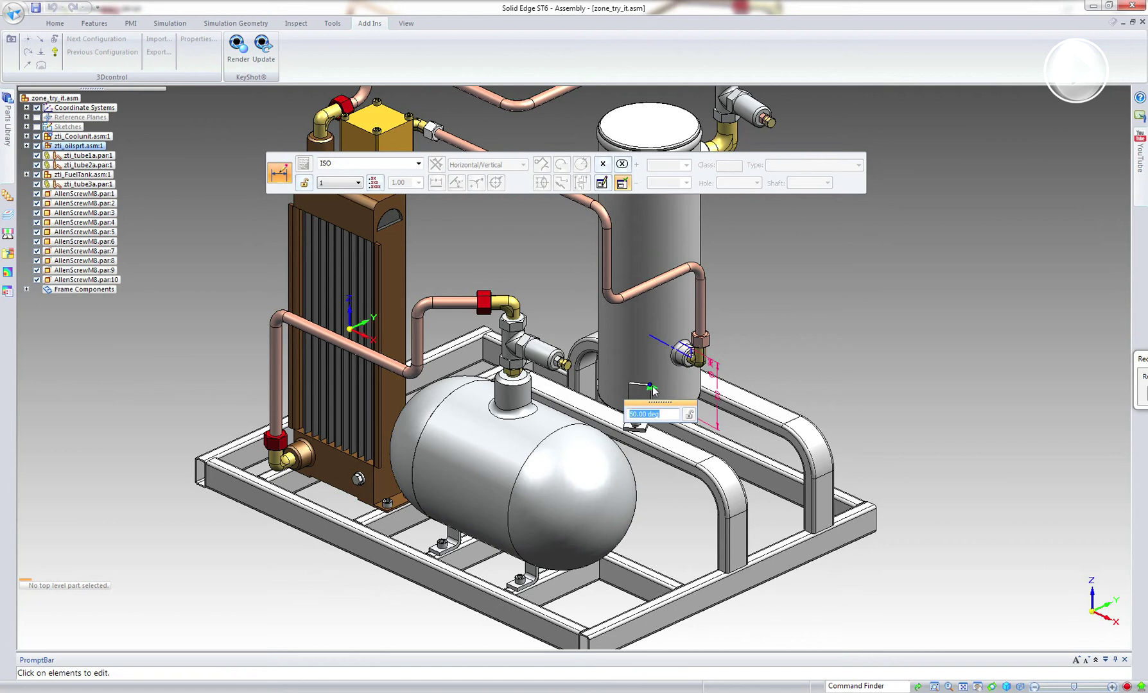
pyautogui.write('360')
pyautogui.press('Return')
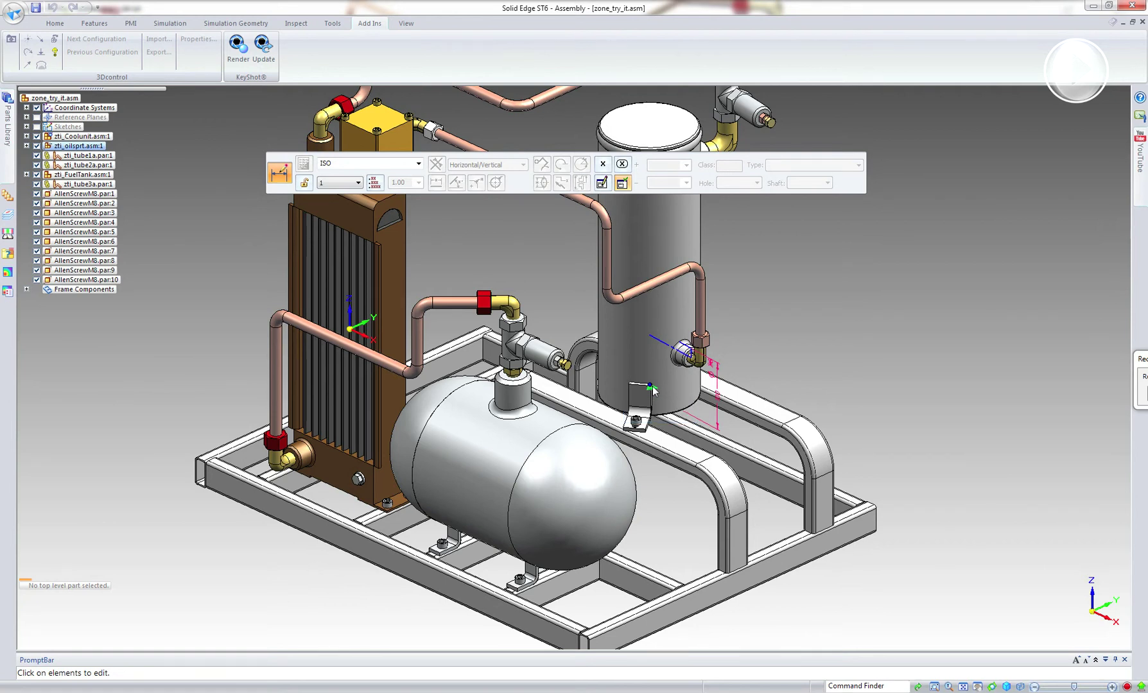
pyautogui.click(652, 388)
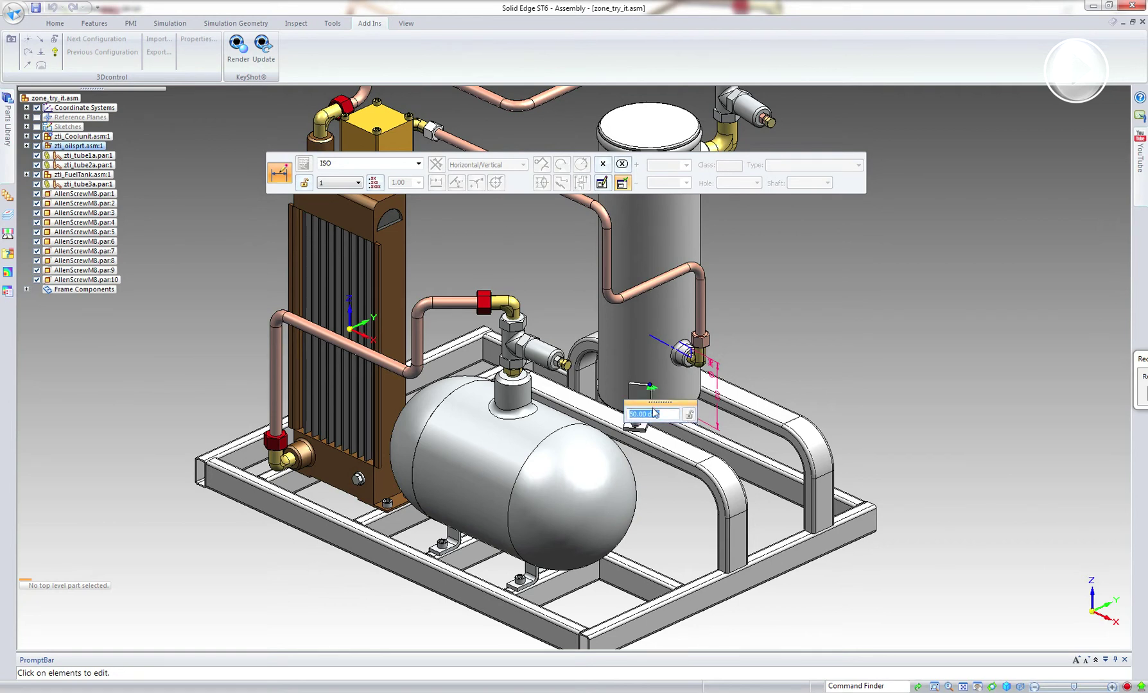
pyautogui.write('350')
pyautogui.press('Return')
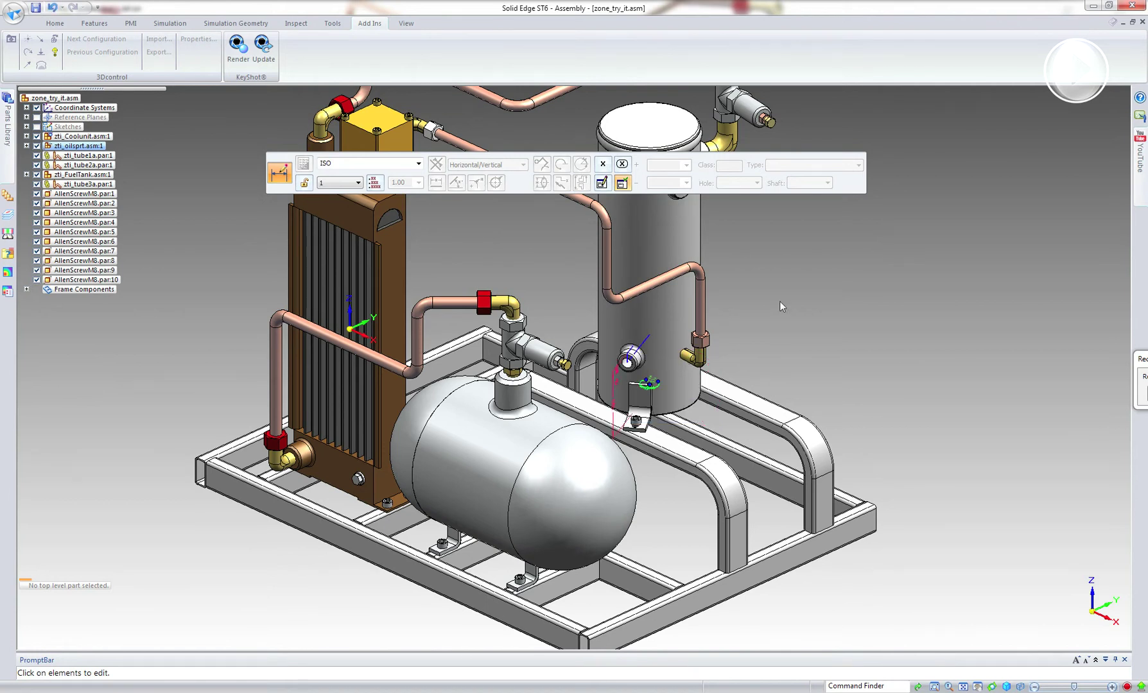
pyautogui.press('Escape')
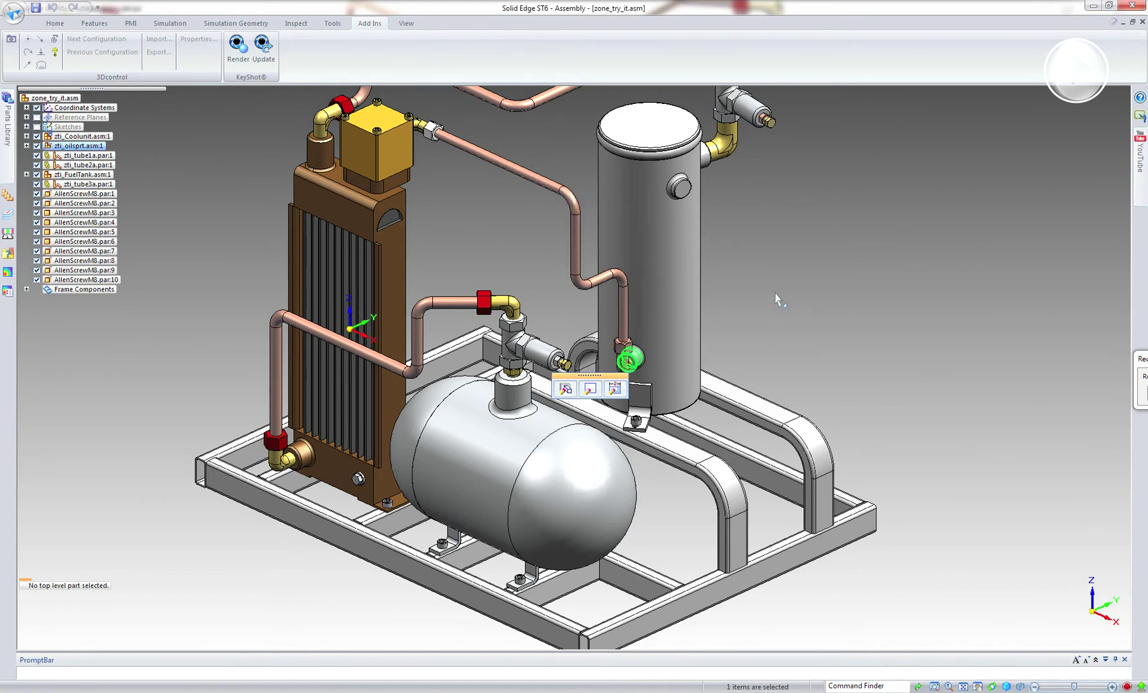
pyautogui.press('Escape')
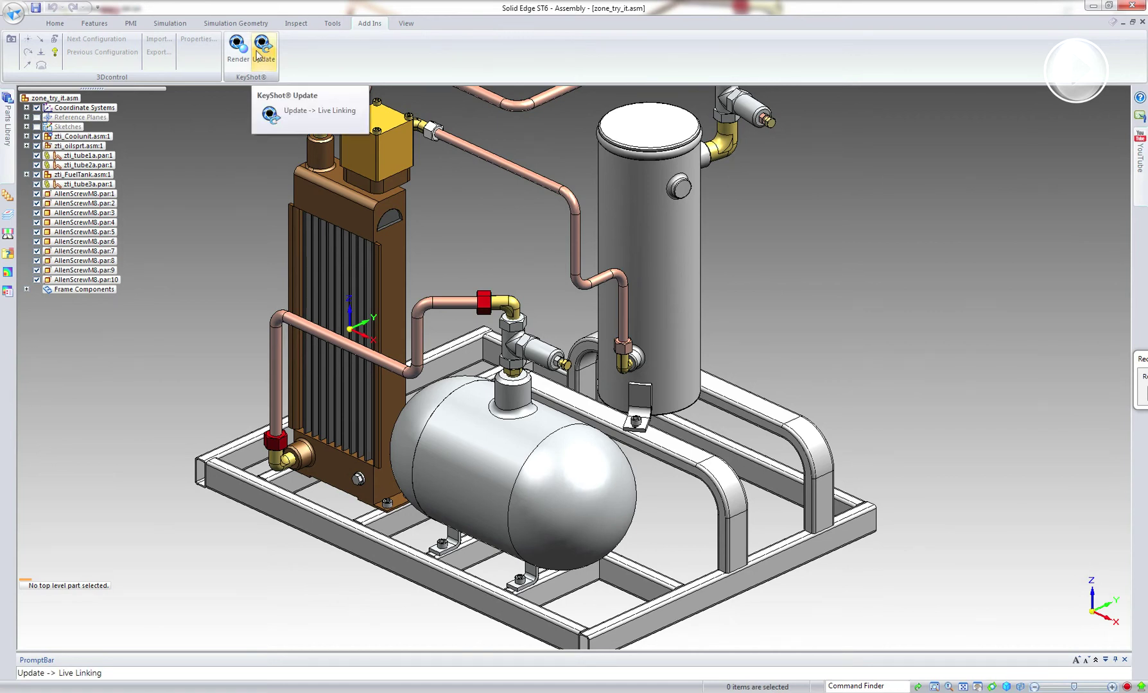
# Step: Send the modified assembly to KeyShot with KeyShot Update and move the progress window aside
pyautogui.click(258, 56)
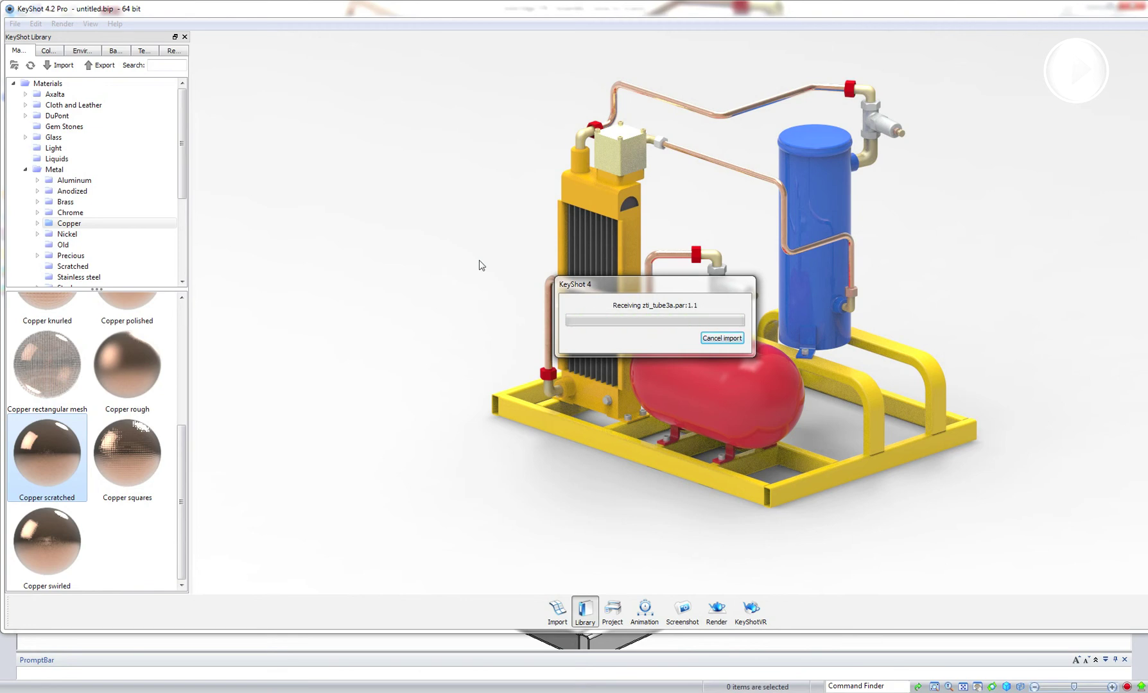
pyautogui.moveTo(603, 287); pyautogui.dragTo(251, 263)
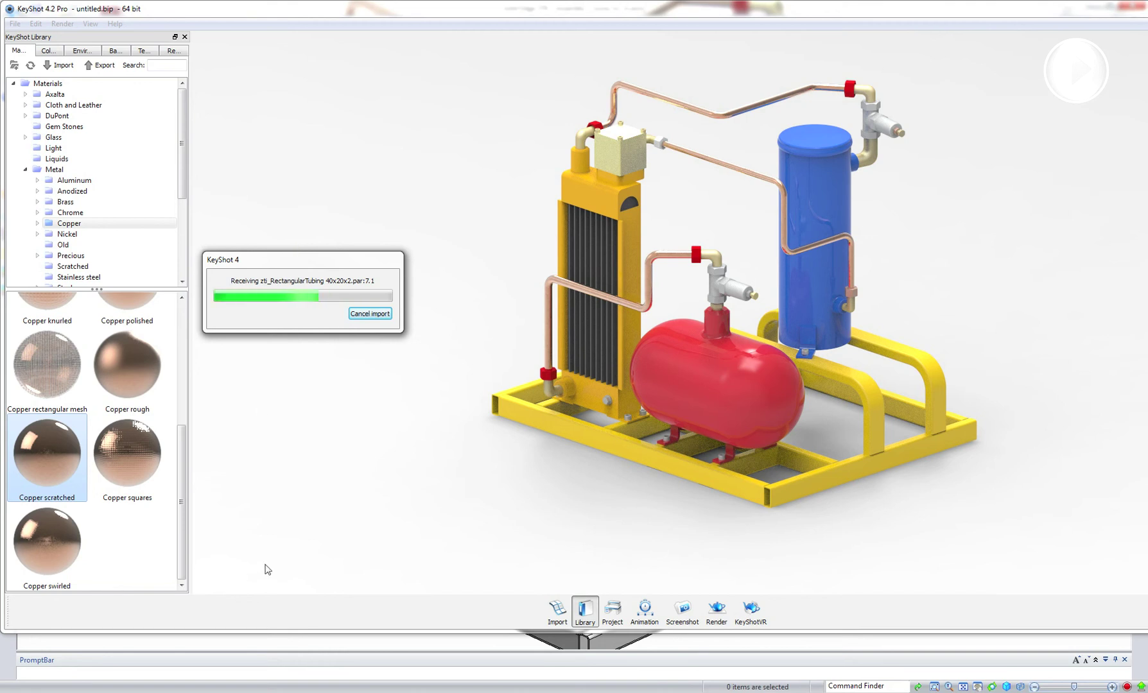
# Step: Once the import finishes, zoom in on the render, show the Project material settings, and maximize KeyShot
pyautogui.moveTo(386, 692)
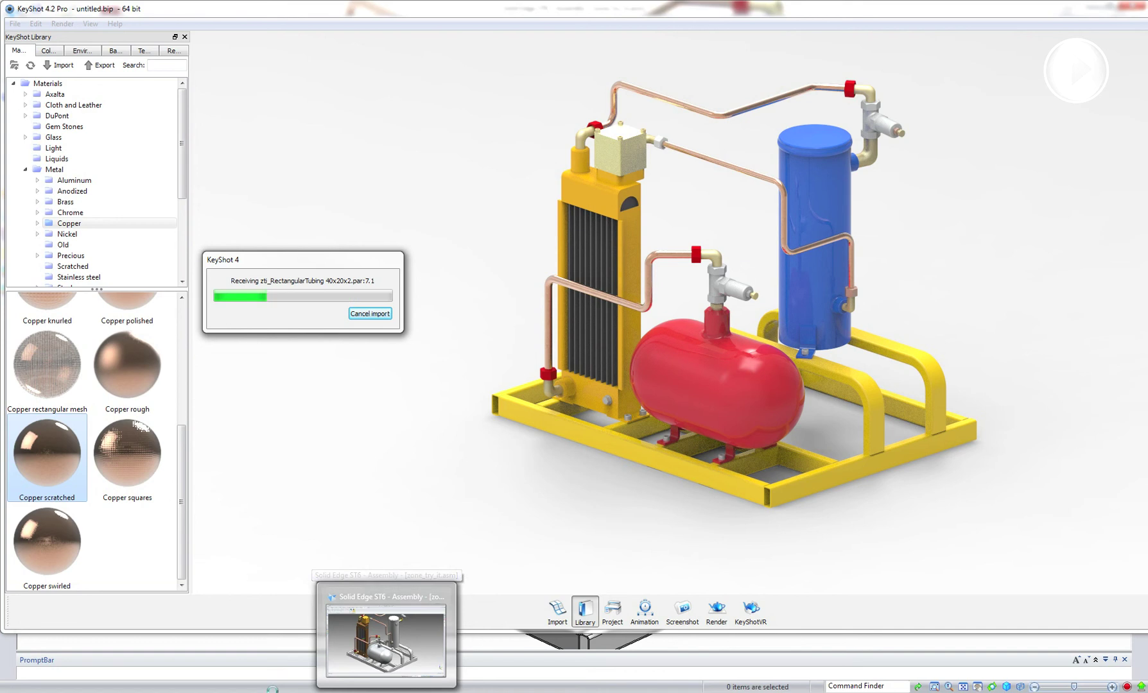
pyautogui.moveTo(237, 692)
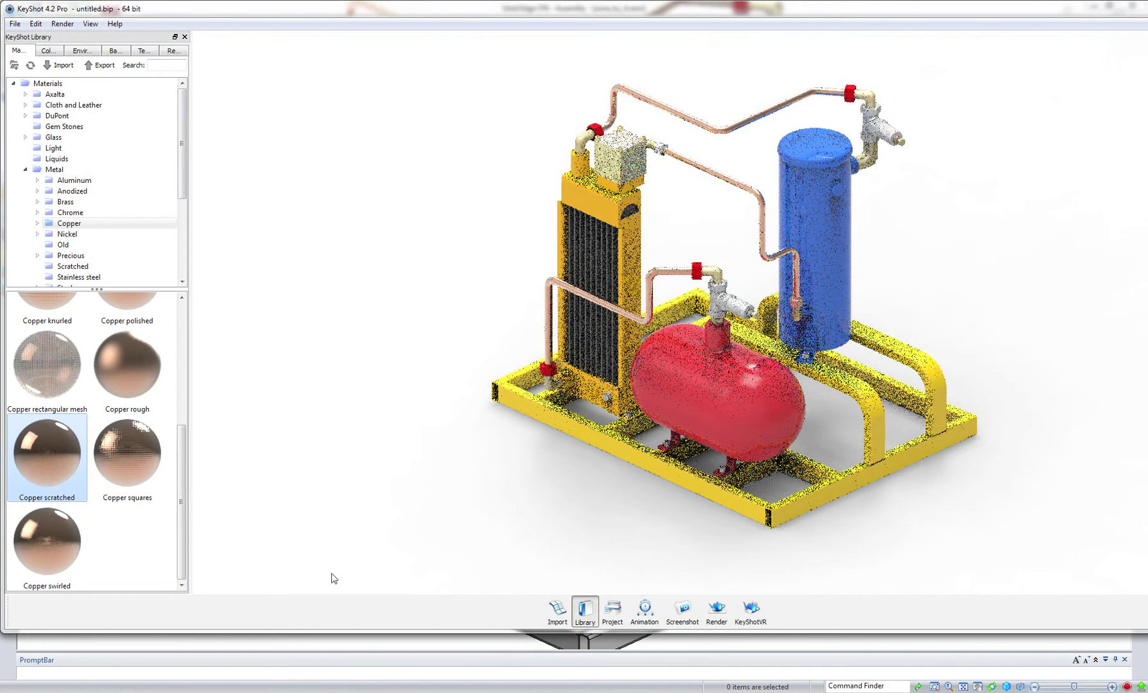
pyautogui.scroll(2, 333, 579)
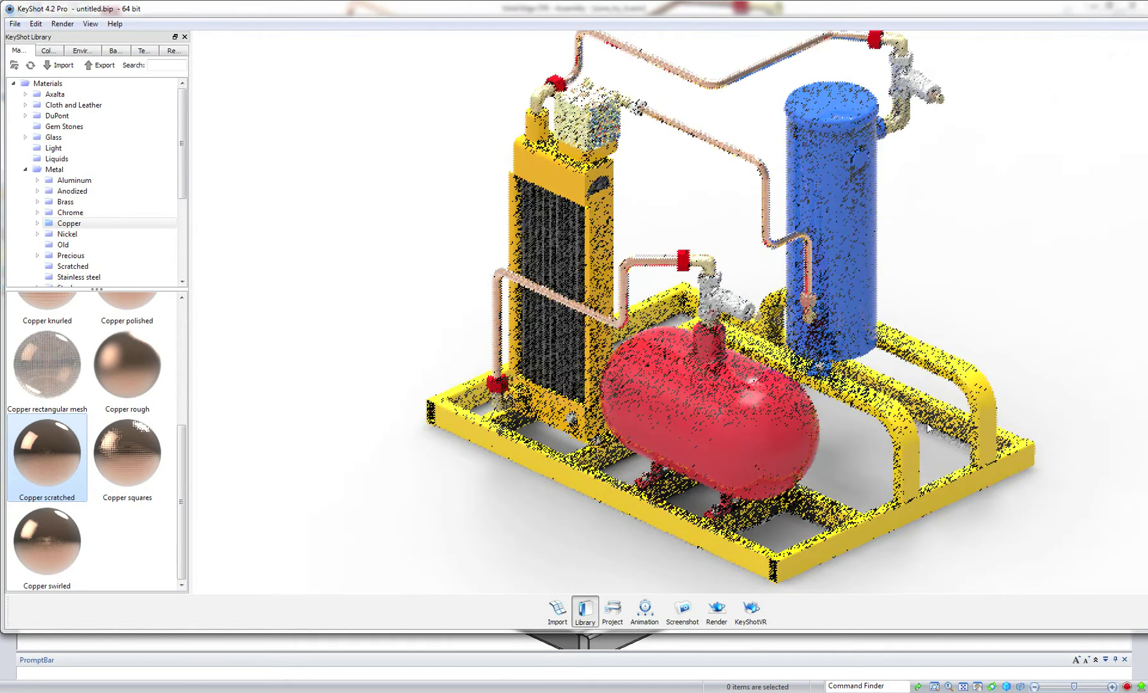
pyautogui.scroll(3, 765, 285)
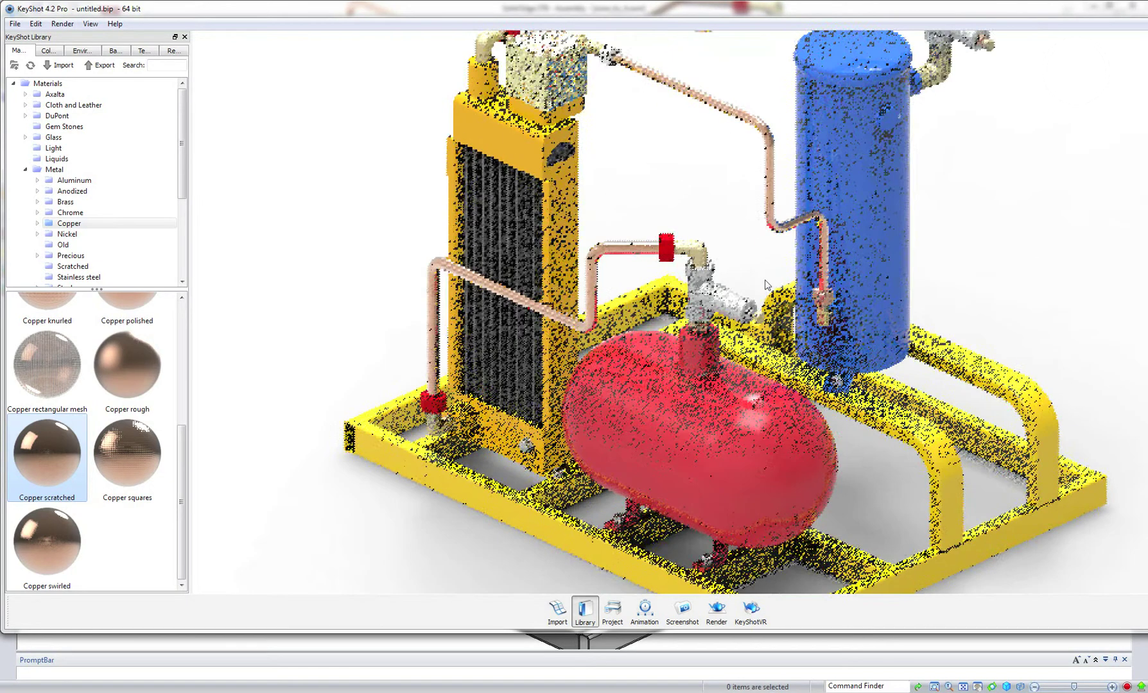
pyautogui.scroll(3, 857, 331)
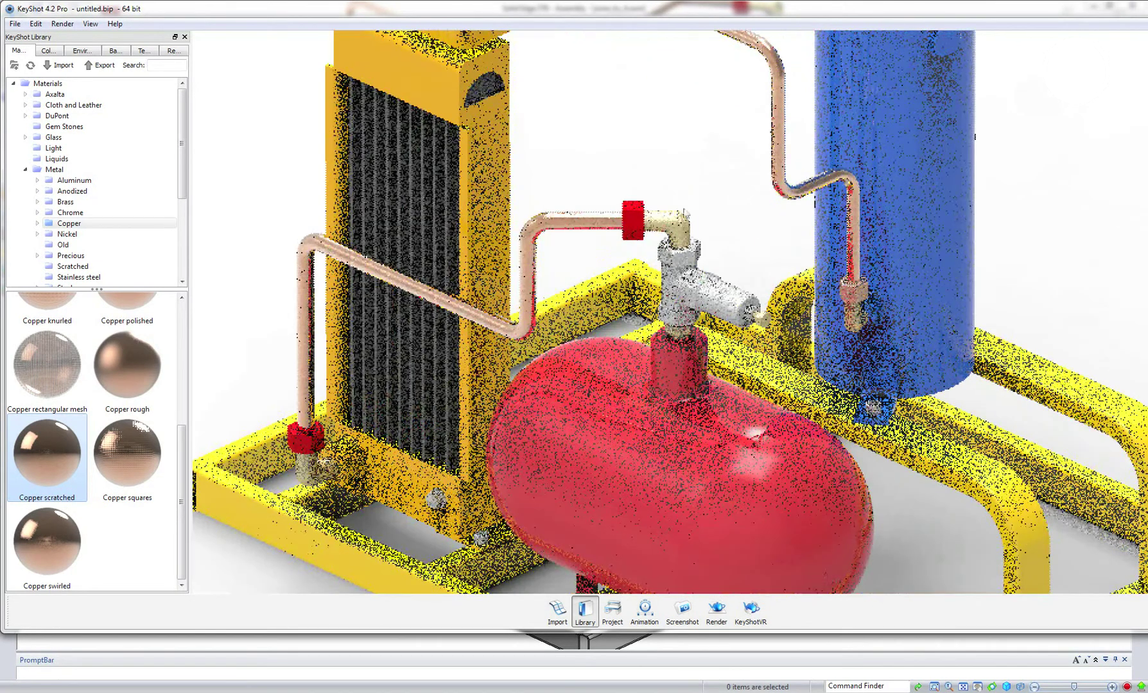
pyautogui.press('space')
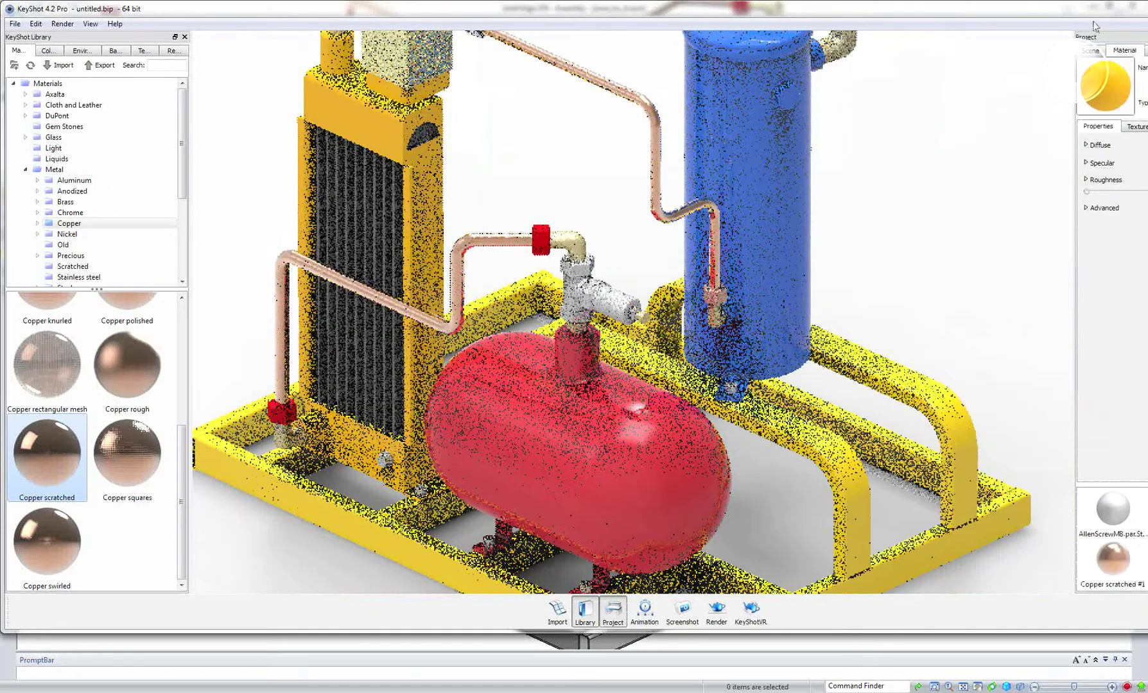
pyautogui.doubleClick(1076, 12)
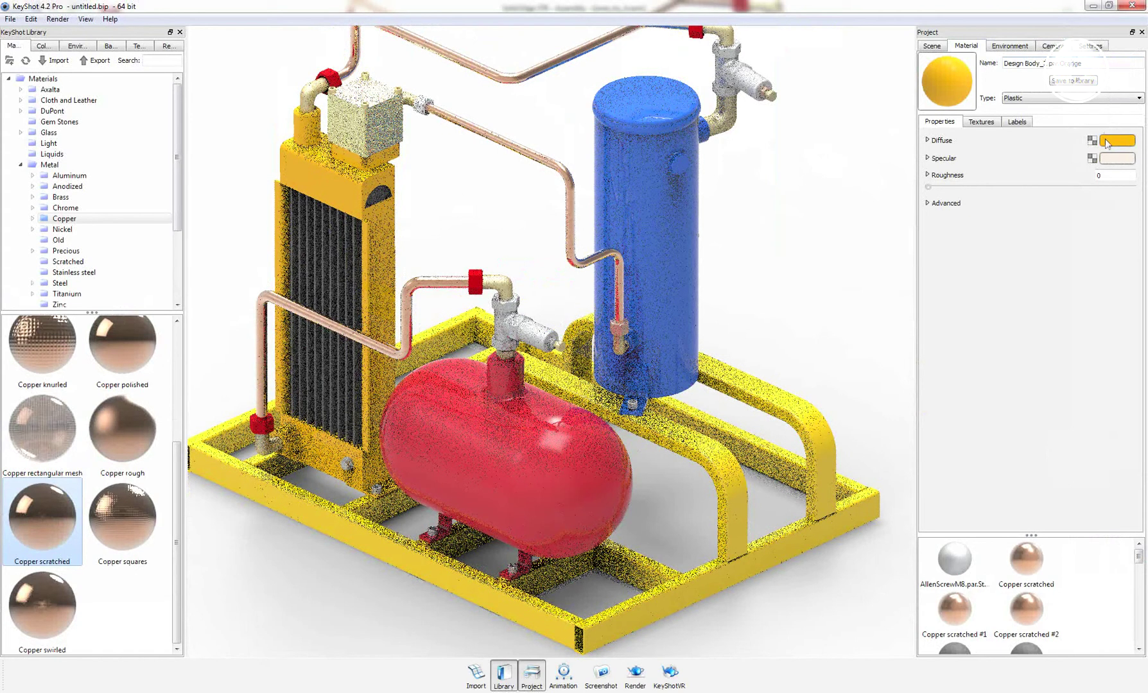
# Step: Change the radiator material type to Metal with a dark bronze colour
pyautogui.click(1084, 99)
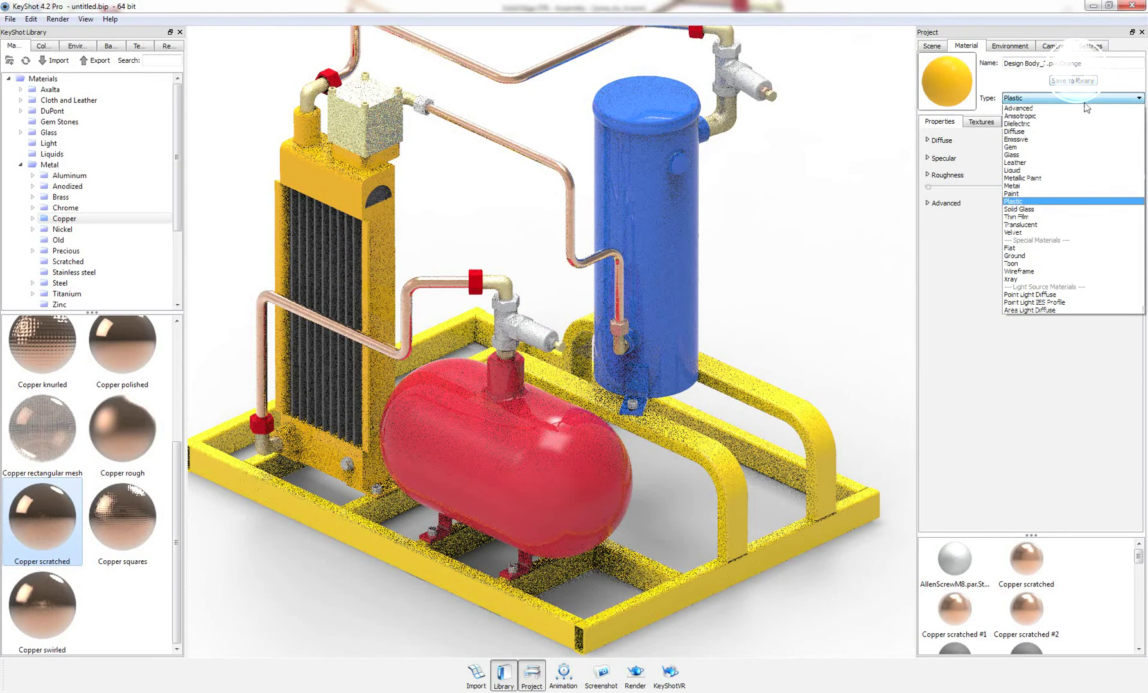
pyautogui.click(1059, 186)
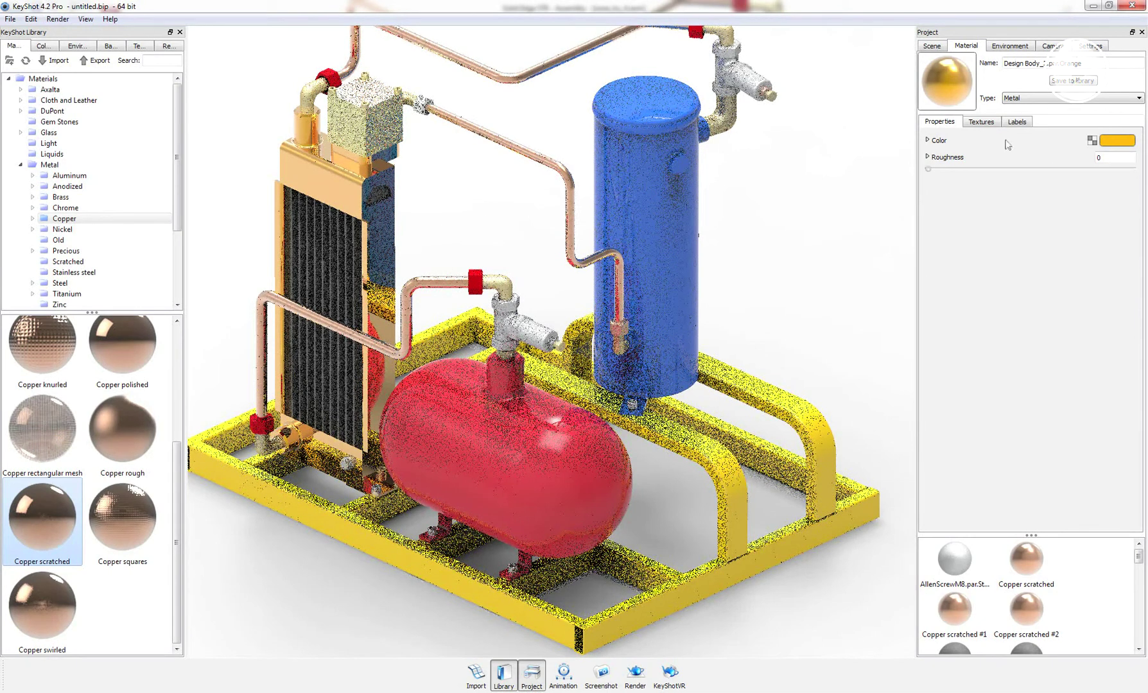
pyautogui.click(1108, 145)
pyautogui.moveTo(620, 233); pyautogui.dragTo(606, 262)
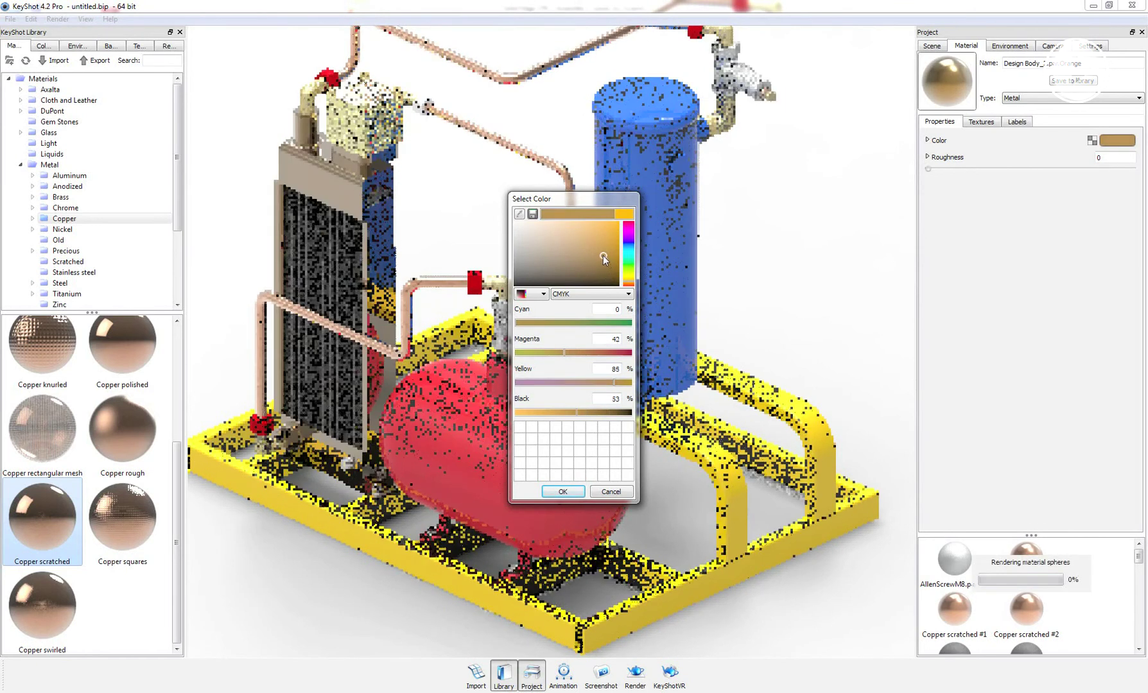
pyautogui.moveTo(586, 412); pyautogui.dragTo(618, 421)
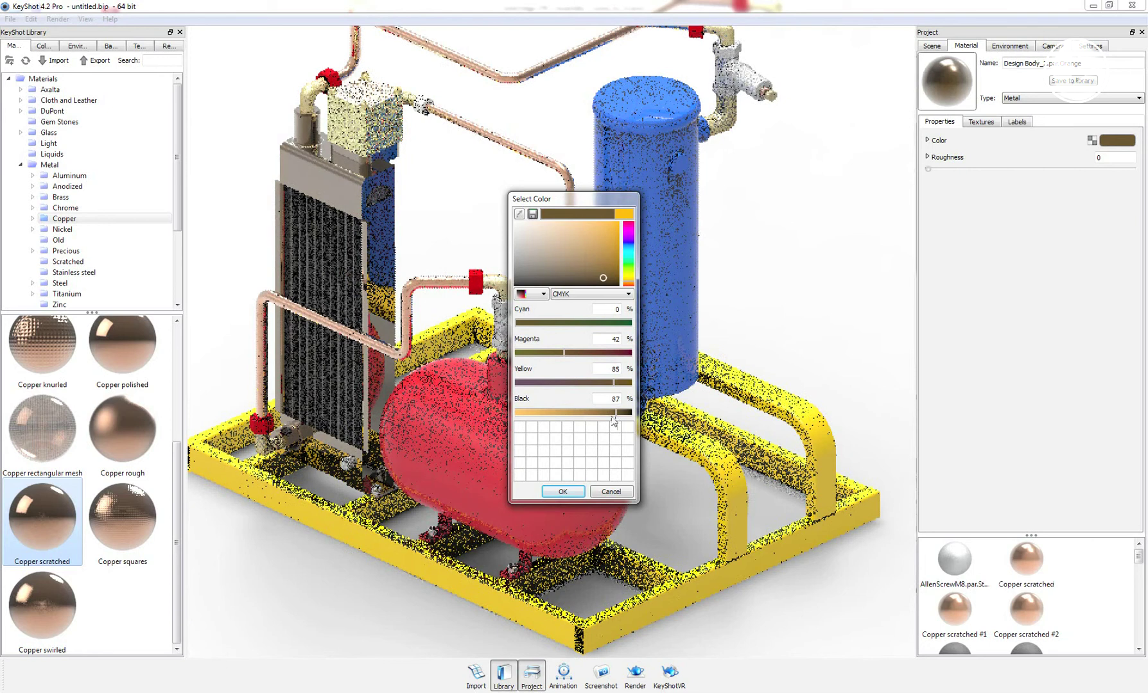
pyautogui.click(564, 491)
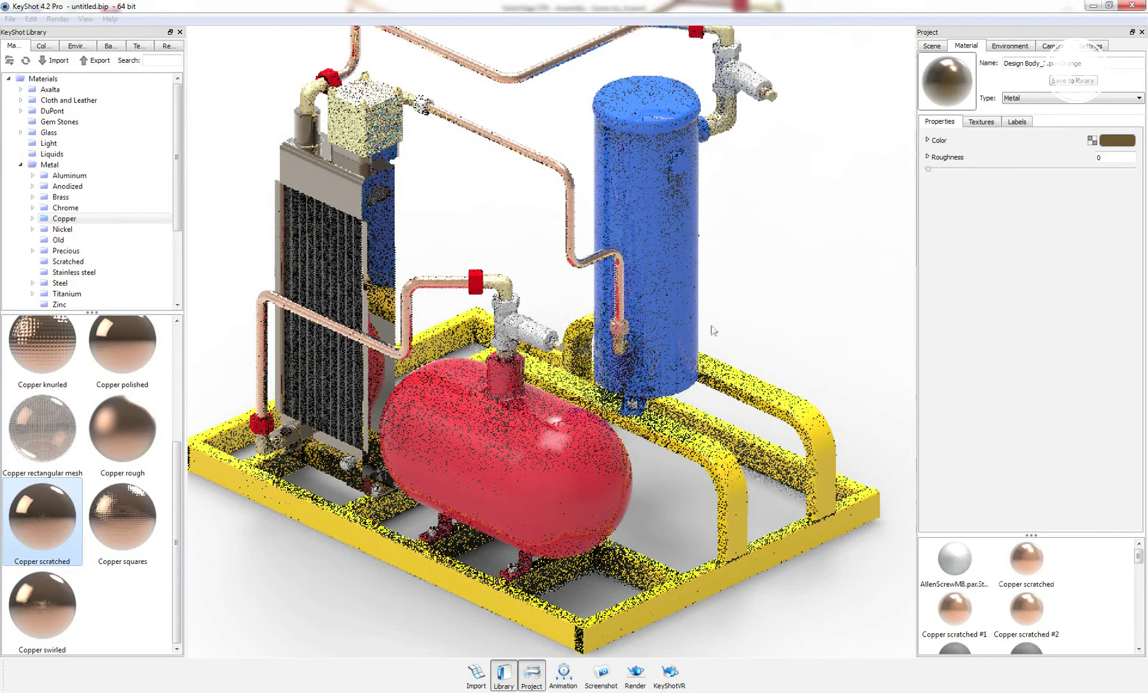
# Step: Raise the material's roughness to 0.21
pyautogui.click(979, 123)
pyautogui.click(958, 122)
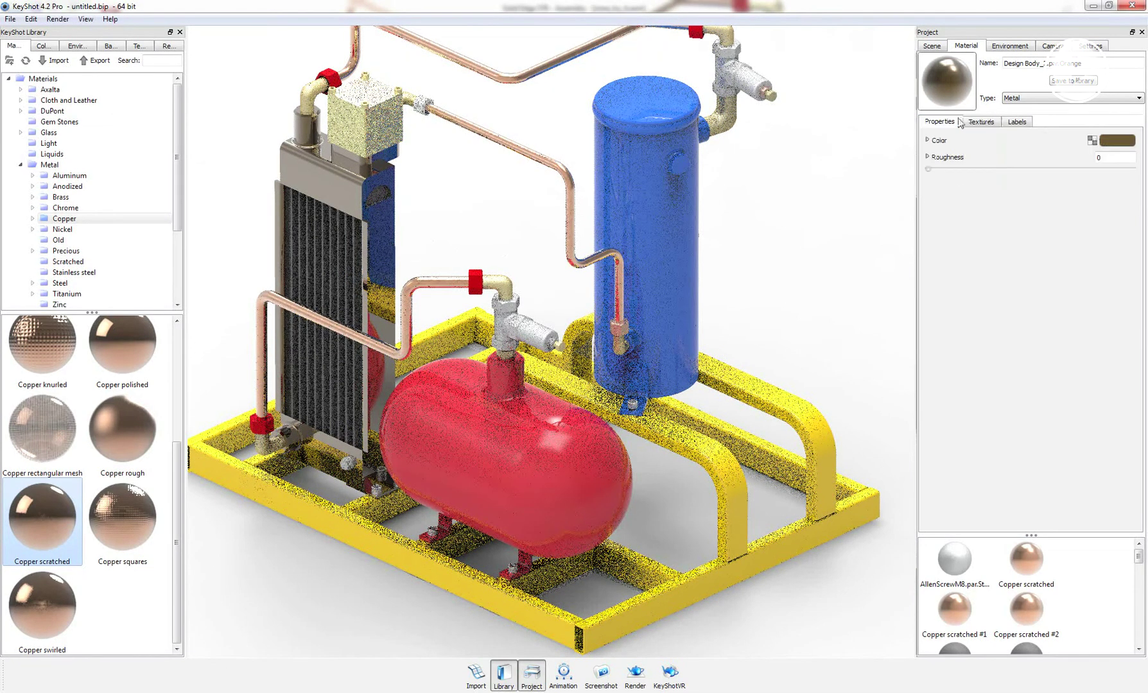
pyautogui.moveTo(928, 170); pyautogui.dragTo(1013, 173)
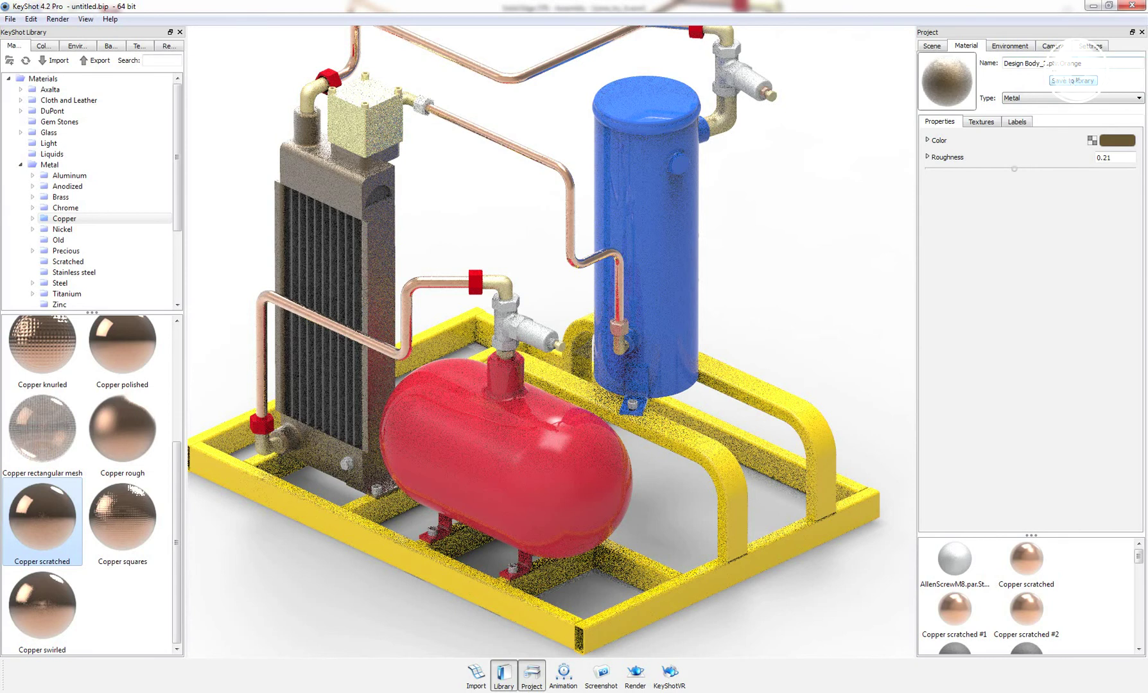
pyautogui.moveTo(1053, 63); pyautogui.dragTo(1001, 63)
# Step: Rename the material to SE Orange, save it into a library folder, and select its thumbnail
pyautogui.press('BackSpace')
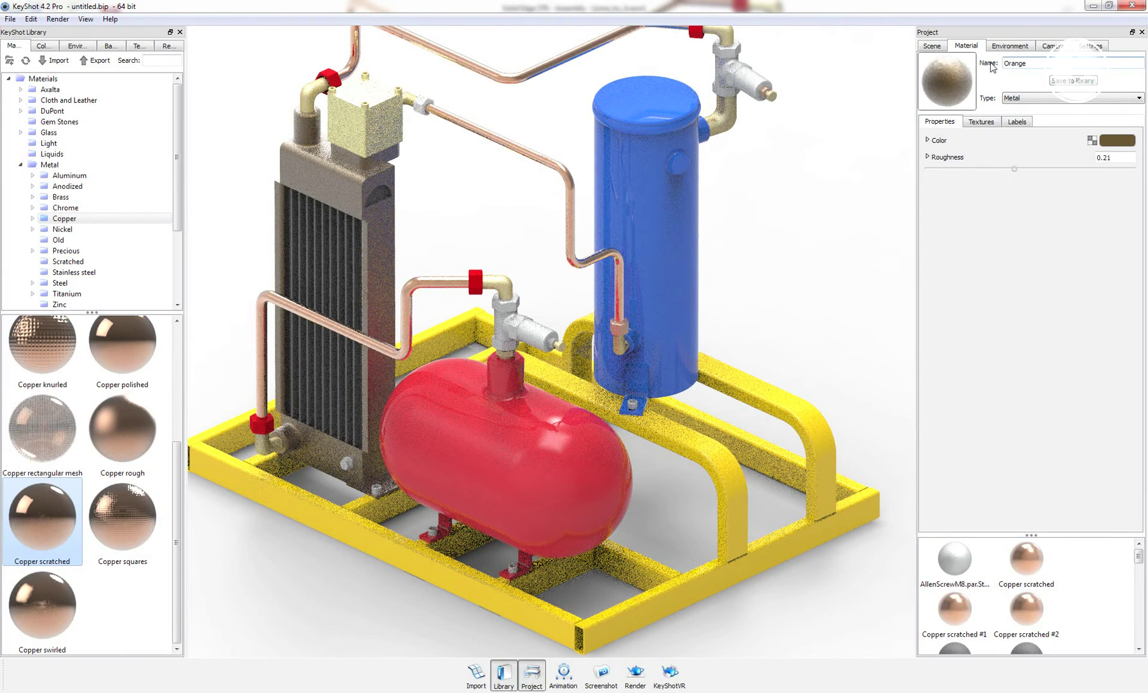
pyautogui.write('SE')
pyautogui.click(1069, 82)
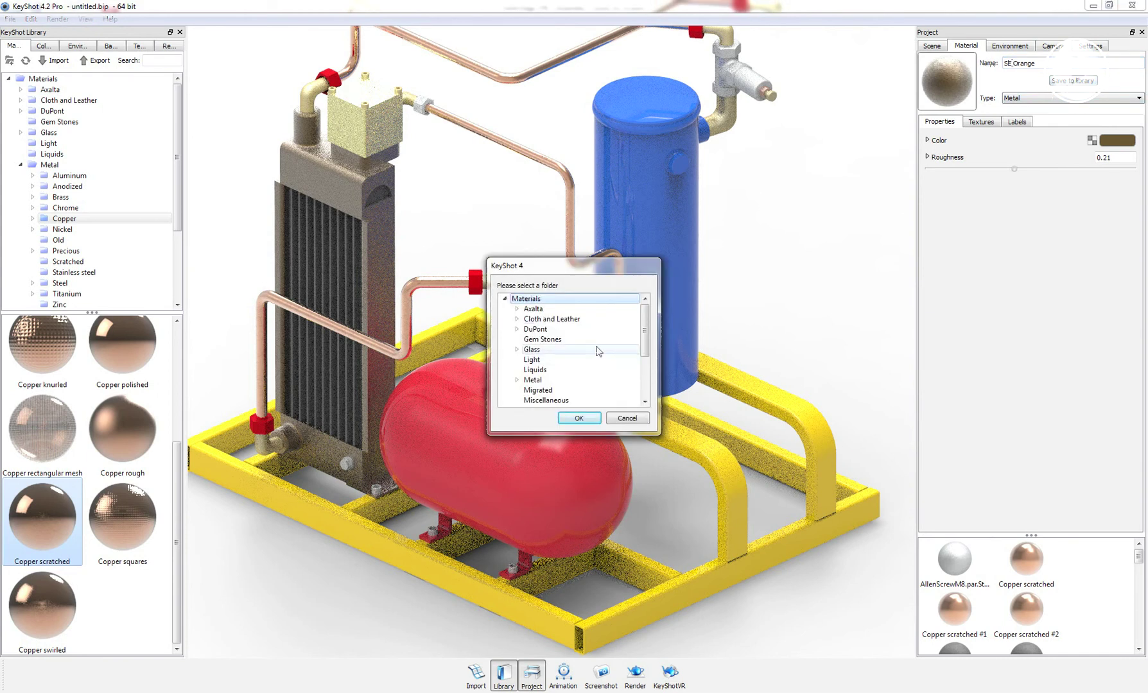
pyautogui.moveTo(647, 346); pyautogui.dragTo(648, 378)
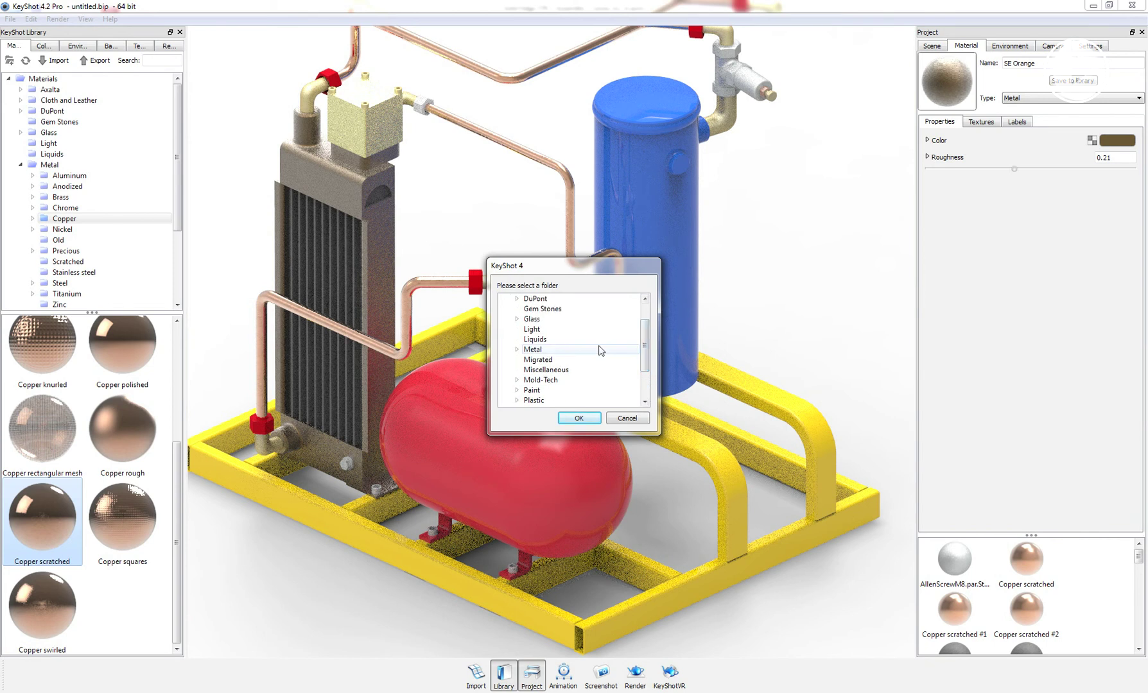
pyautogui.click(543, 390)
pyautogui.click(566, 422)
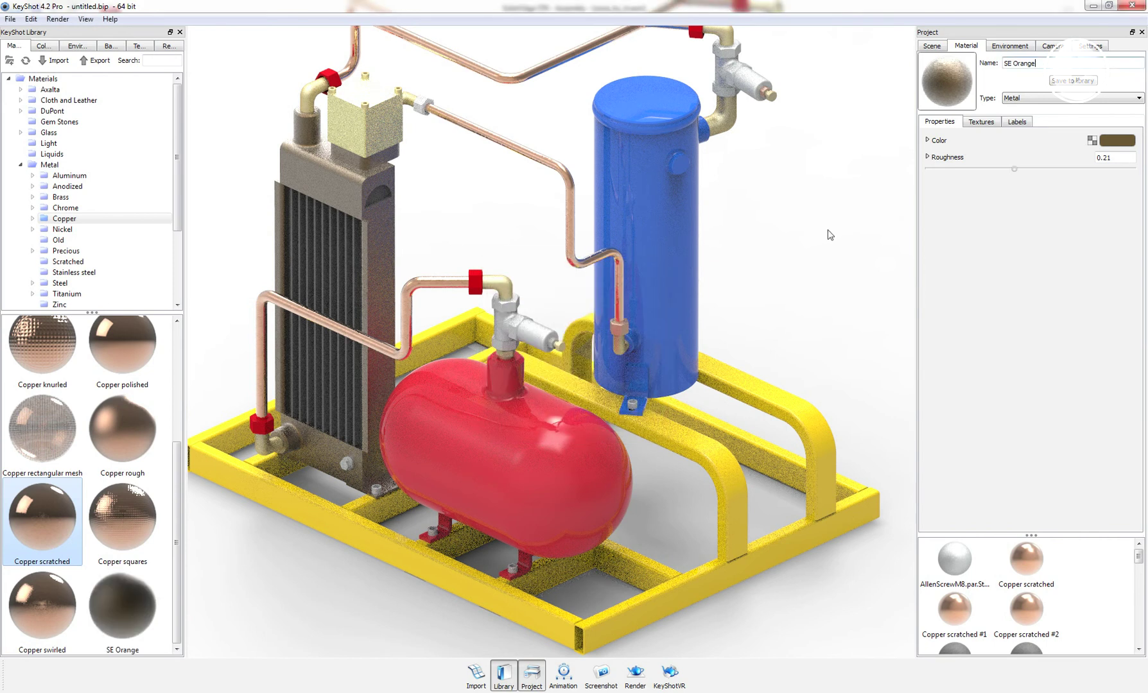
pyautogui.click(136, 632)
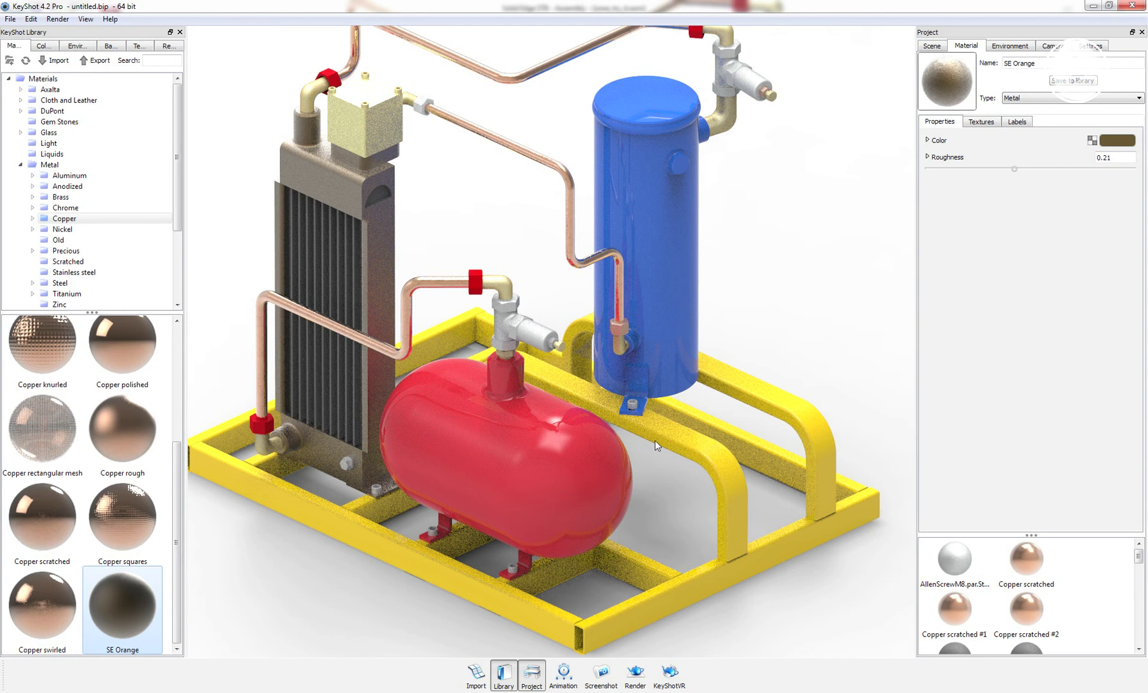
# Step: Bring the Solid Edge zone_try_it.asm assembly window back to the front
pyautogui.moveTo(386, 692)
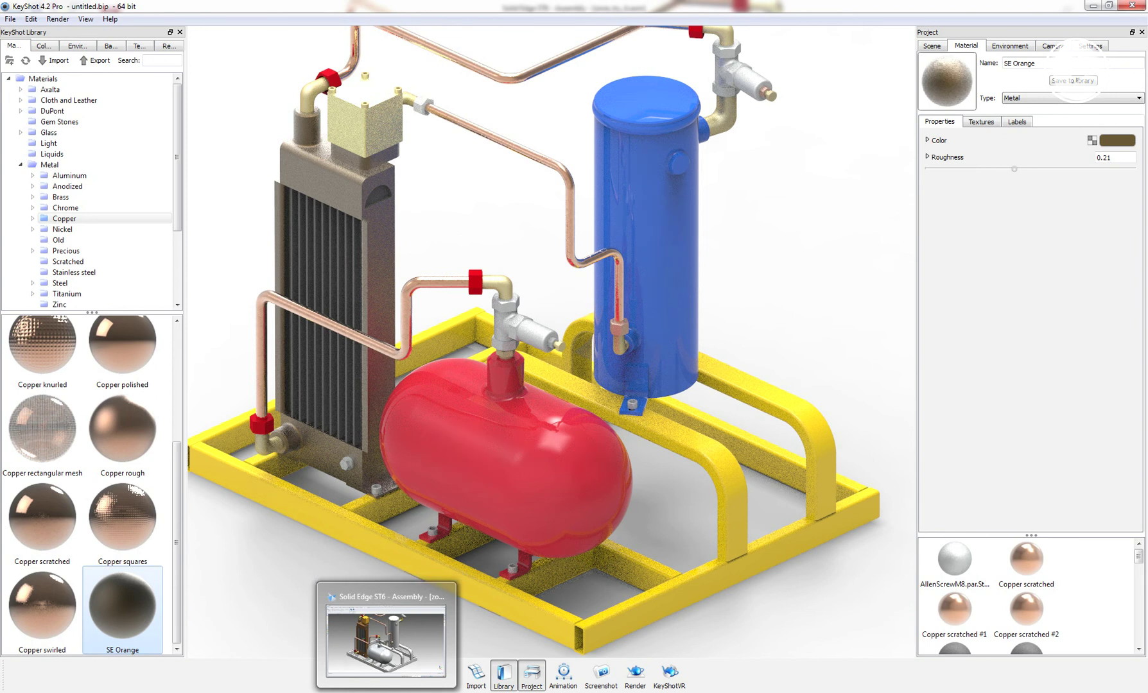
pyautogui.click(459, 634)
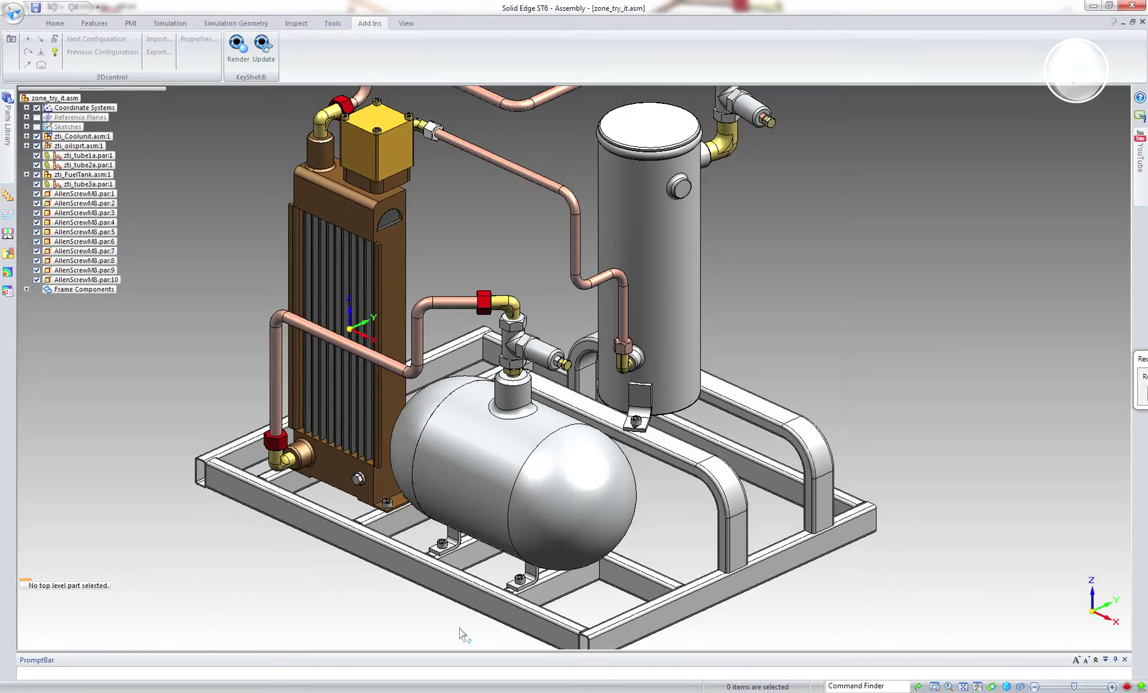